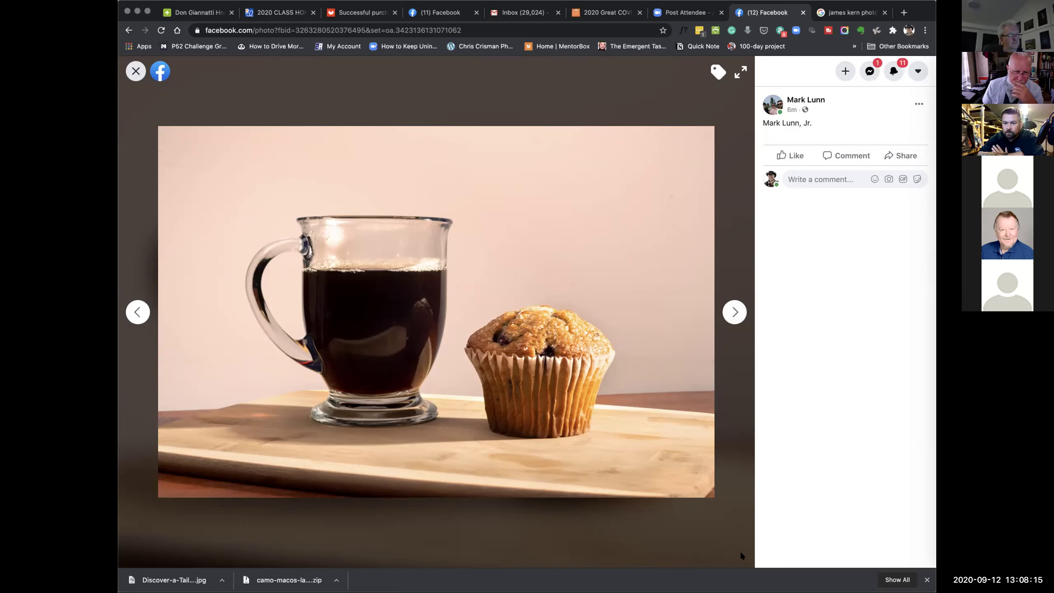
Circle the reflections inside the coffee mug with red freehand annotations on the photo.
mouse_move(425, 336)
left_mouse_down()
mouse_move(414, 368)
mouse_move(425, 380)
left_mouse_up()
mouse_move(386, 328)
left_mouse_down()
mouse_move(337, 347)
mouse_move(388, 328)
left_mouse_up()
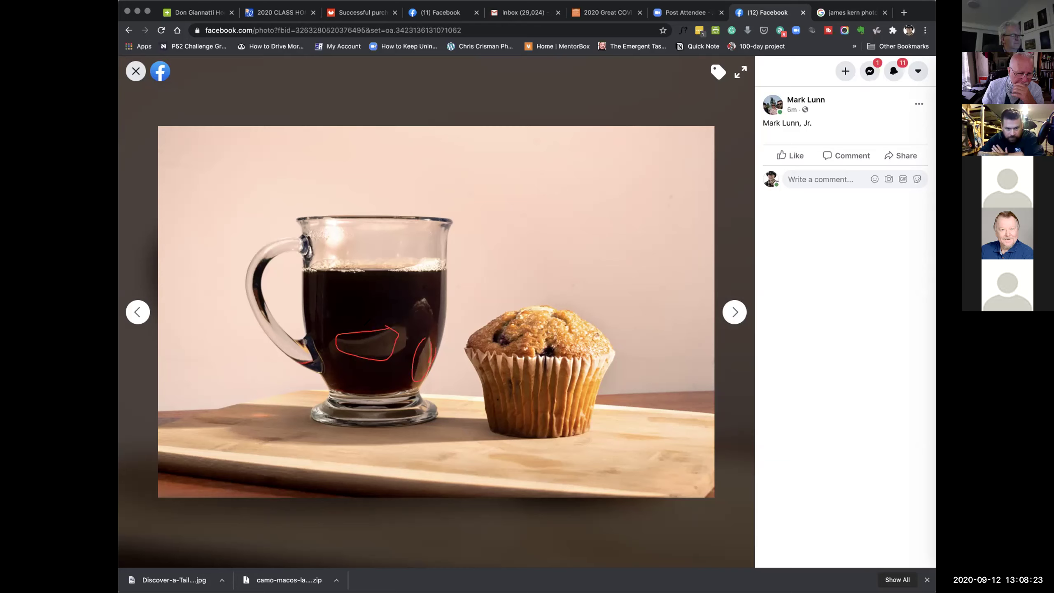
mouse_move(432, 316)
left_mouse_down()
mouse_move(437, 301)
mouse_move(340, 337)
mouse_move(383, 358)
mouse_move(402, 327)
left_mouse_up()
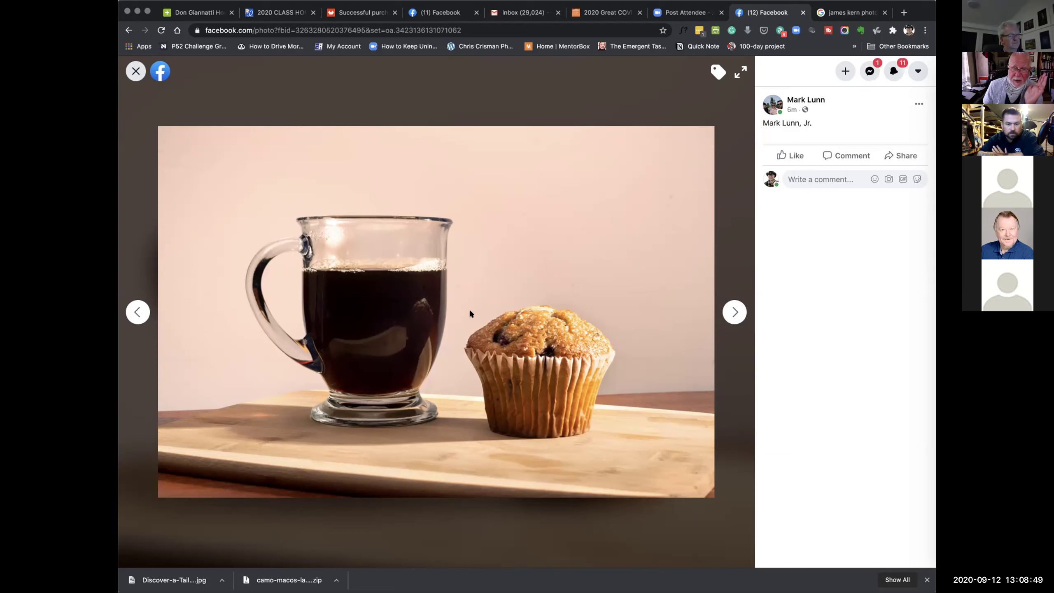
Annotate the mug-and-muffin spacing with freehand circles, strokes above both objects, an arrow over the gap and a line along the mug's handle side.
mouse_move(441, 325)
left_mouse_down()
mouse_move(469, 350)
mouse_move(450, 317)
left_mouse_up()
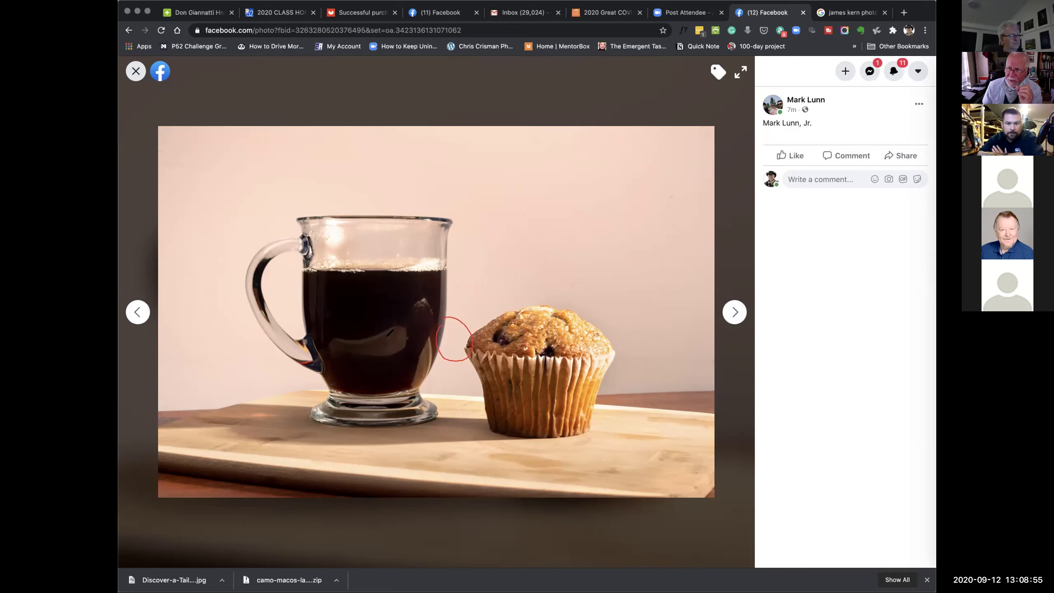
left_click_drag(378, 179, 374, 202)
left_click_drag(536, 250, 531, 278)
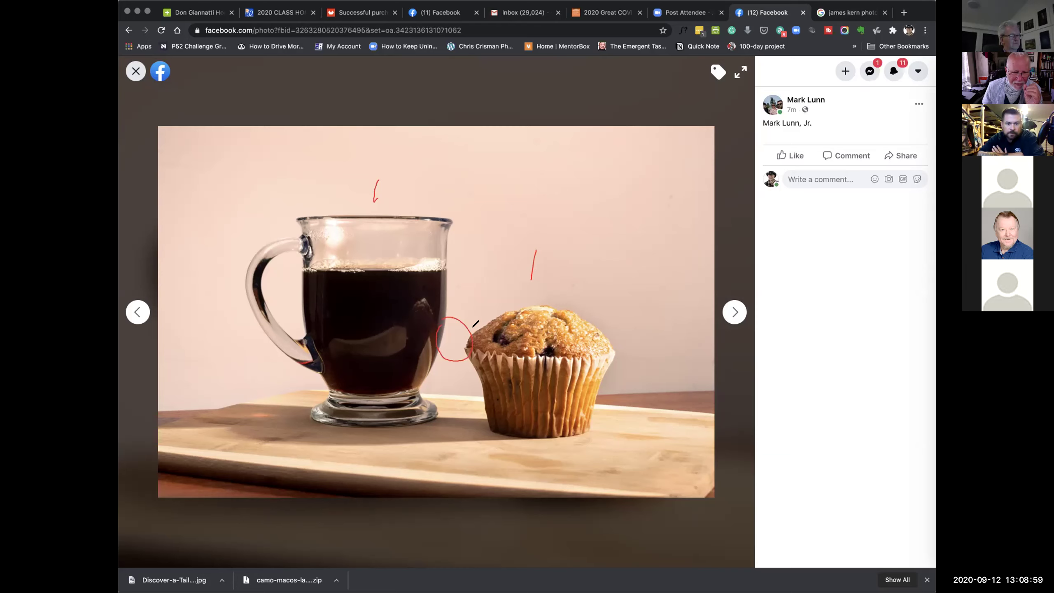
mouse_move(439, 329)
left_mouse_down()
mouse_move(431, 348)
mouse_move(457, 396)
left_mouse_up()
mouse_move(461, 312)
left_mouse_down()
mouse_move(446, 324)
mouse_move(531, 333)
left_mouse_up()
mouse_move(522, 396)
left_mouse_down()
mouse_move(465, 440)
mouse_move(425, 356)
left_mouse_up()
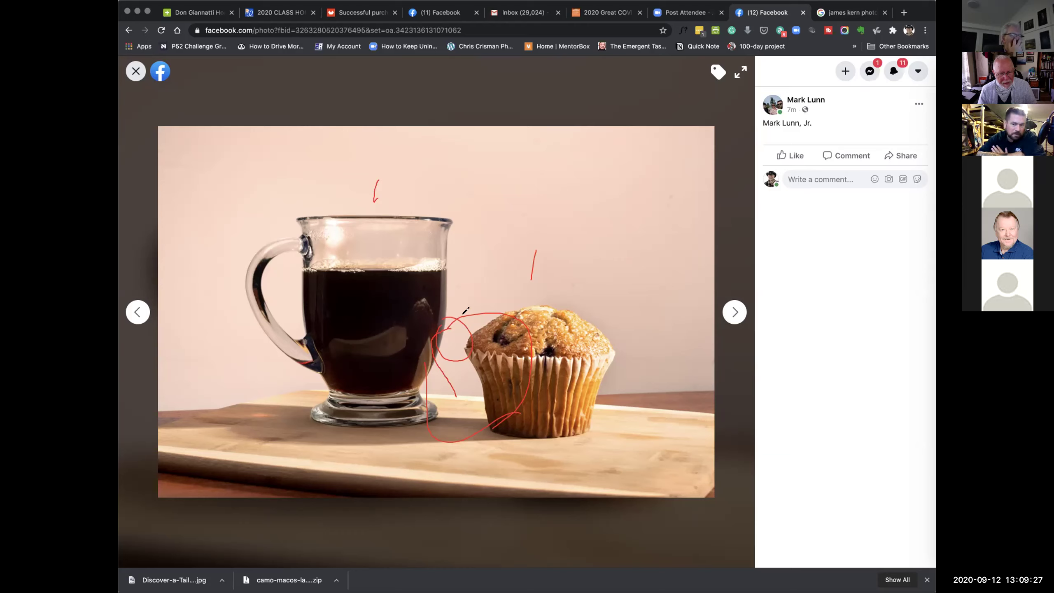
mouse_move(474, 148)
left_mouse_down()
mouse_move(480, 197)
mouse_move(494, 182)
left_mouse_up()
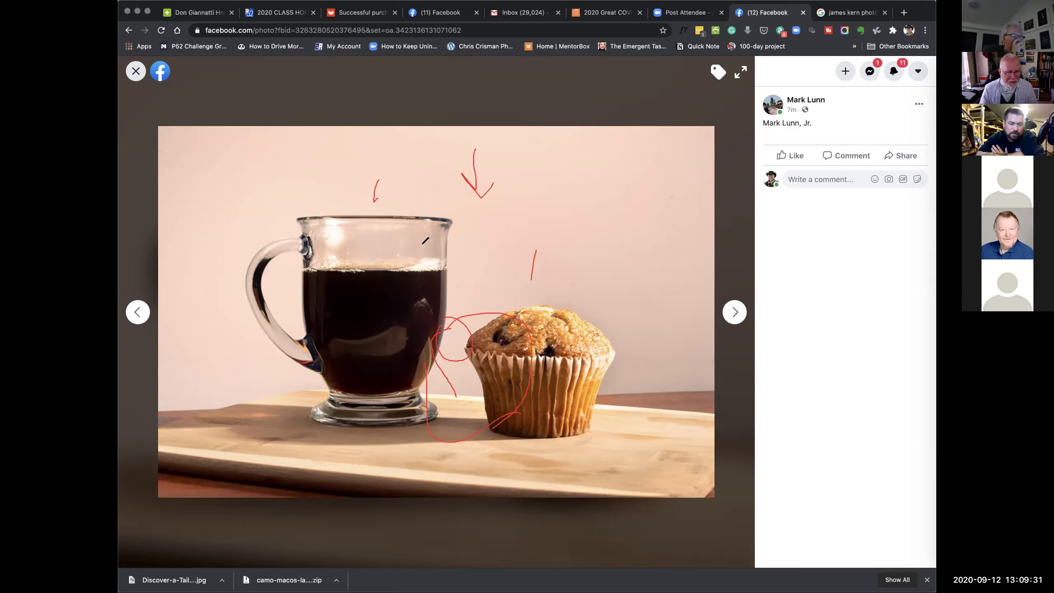
left_click_drag(303, 238, 312, 364)
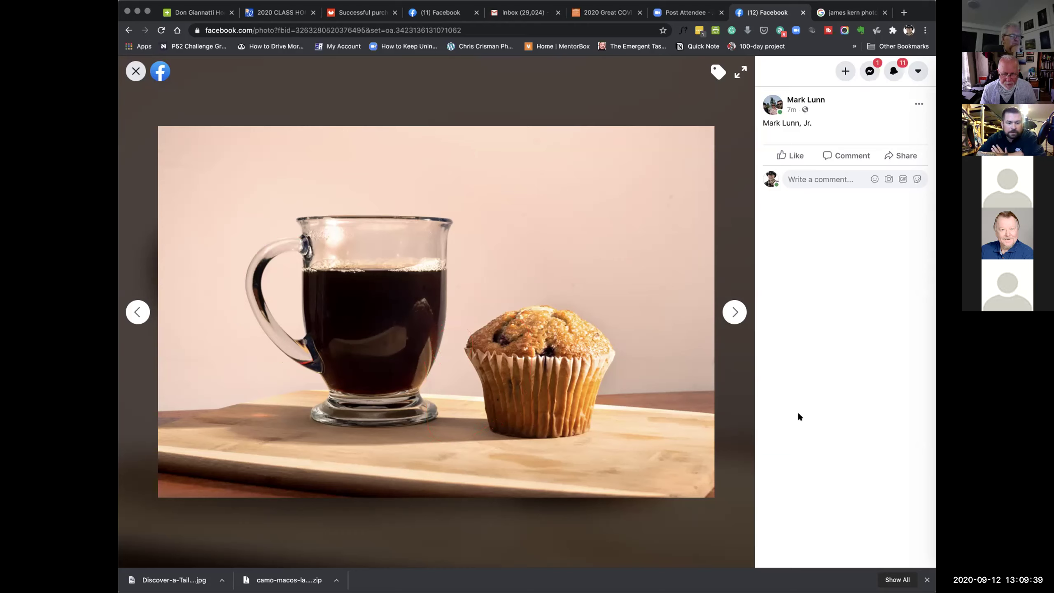
Show the behind-the-scenes photo of the mug and muffin lighting setup.
left_click(742, 317)
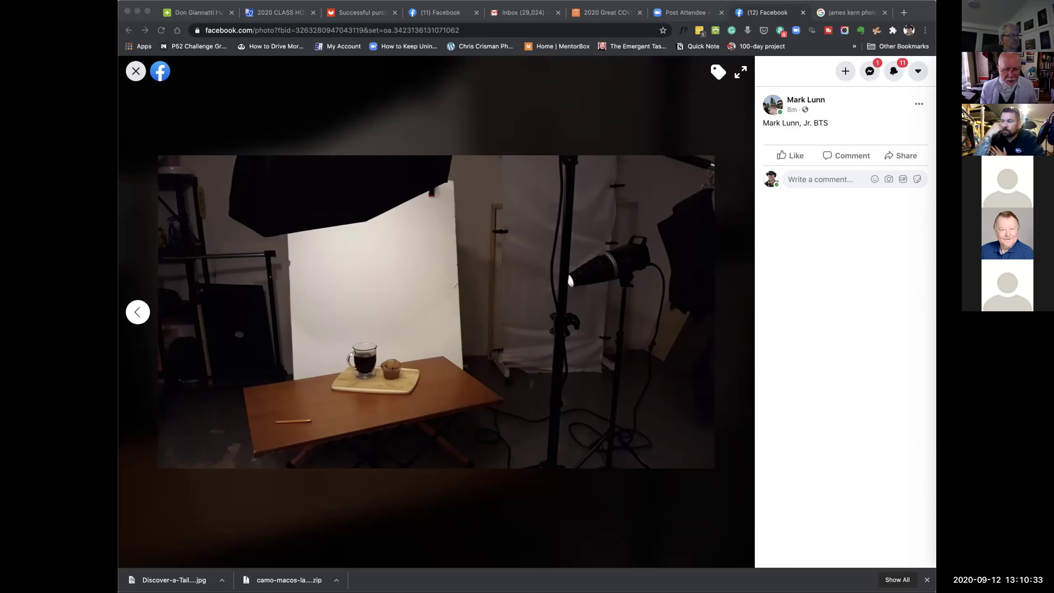
Switch to Photoshop and reposition the Color Efex Pro 4 window so that all its controls are in view.
key("super+Tab")
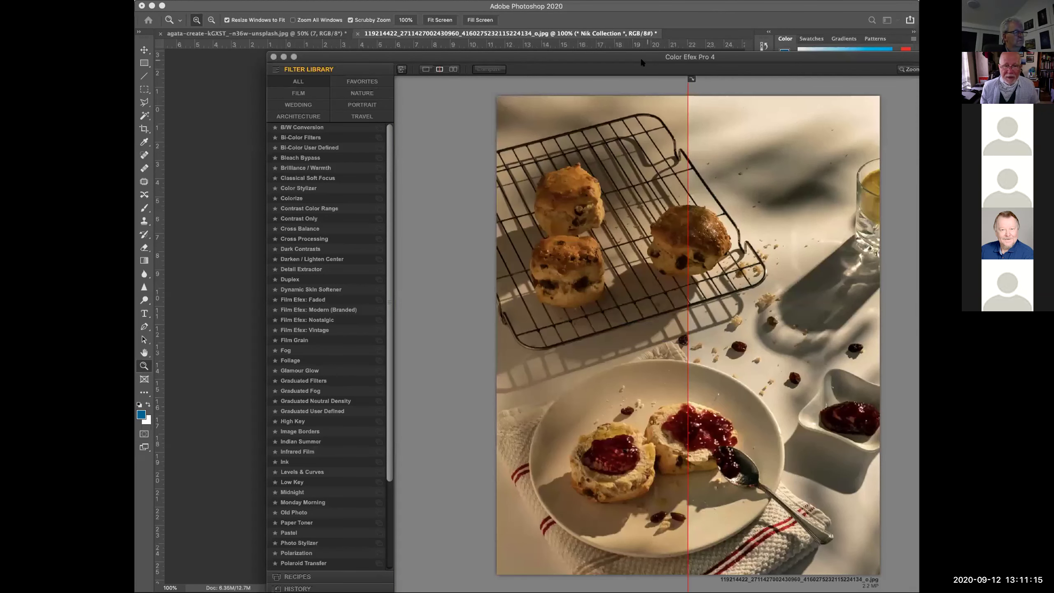
left_click_drag(641, 58, 524, 15)
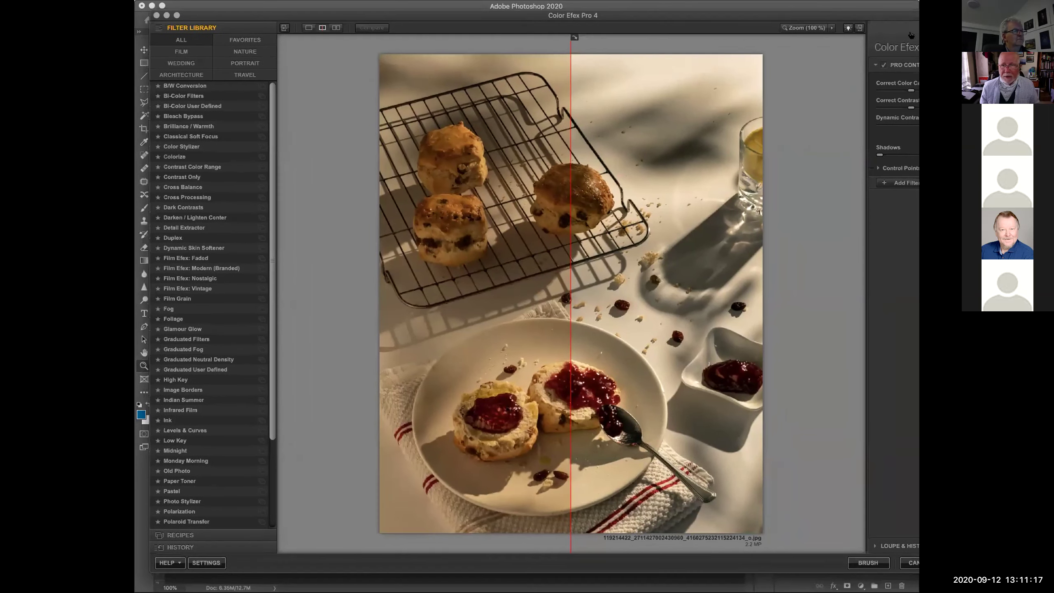
left_click_drag(918, 12, 908, 6)
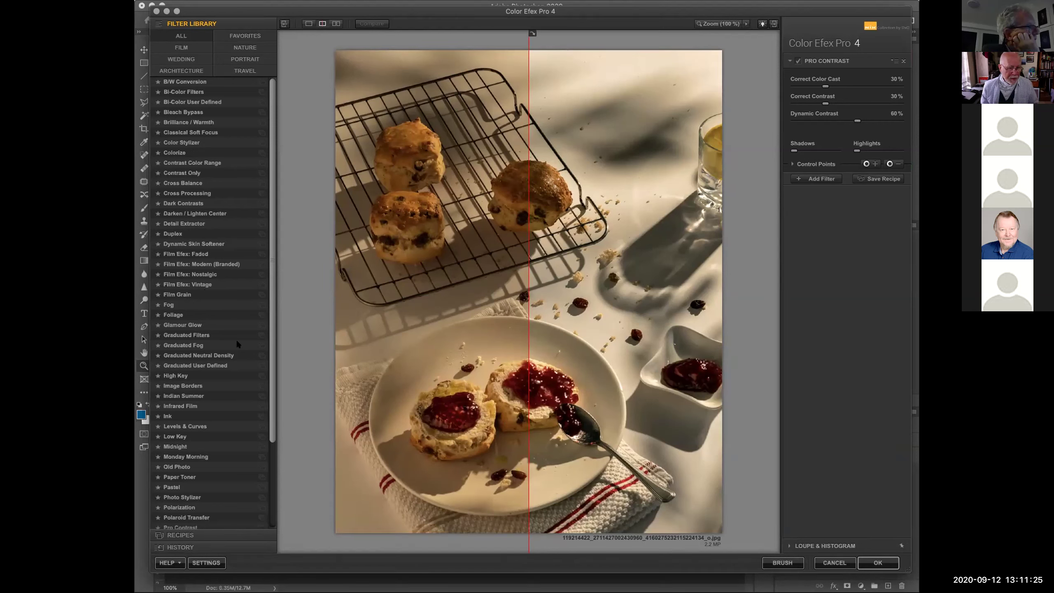
Open the Pro Contrast presets and shift the preview's before/after divider to compare the effect.
left_click_drag(273, 284, 278, 395)
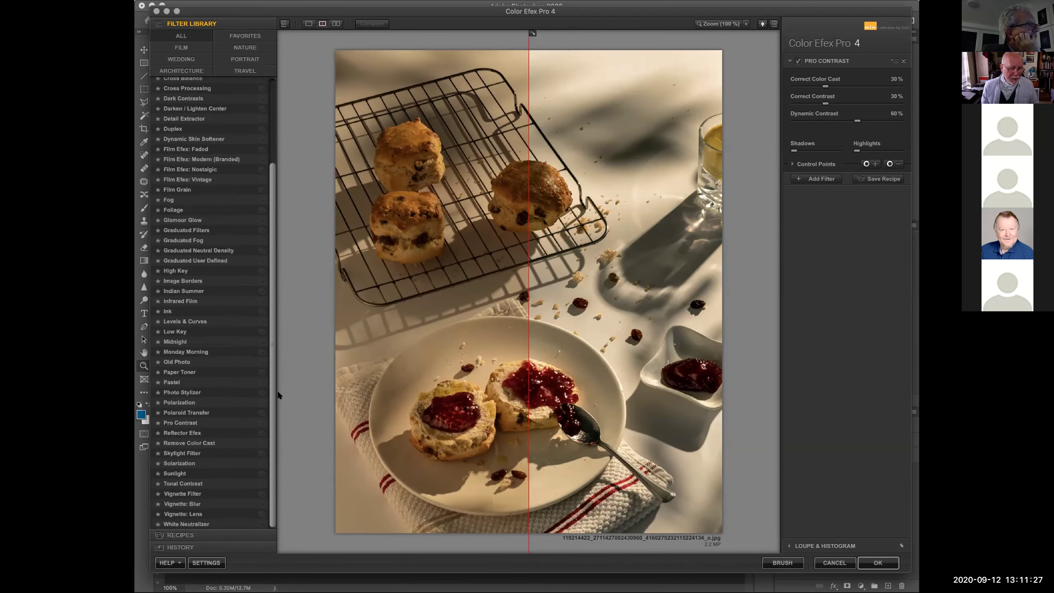
left_click(259, 423)
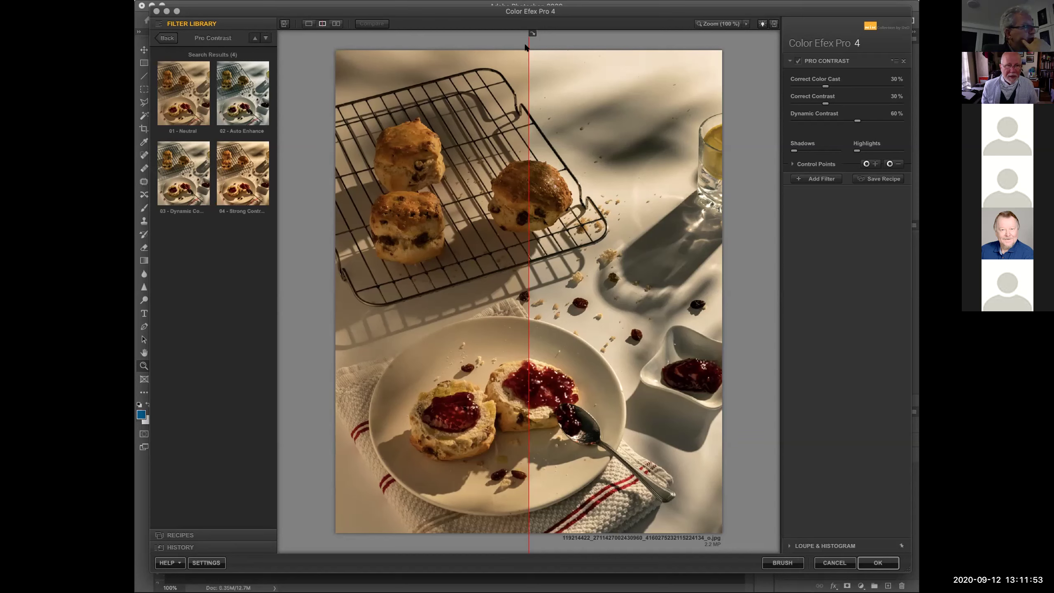
left_click_drag(526, 47, 213, 40)
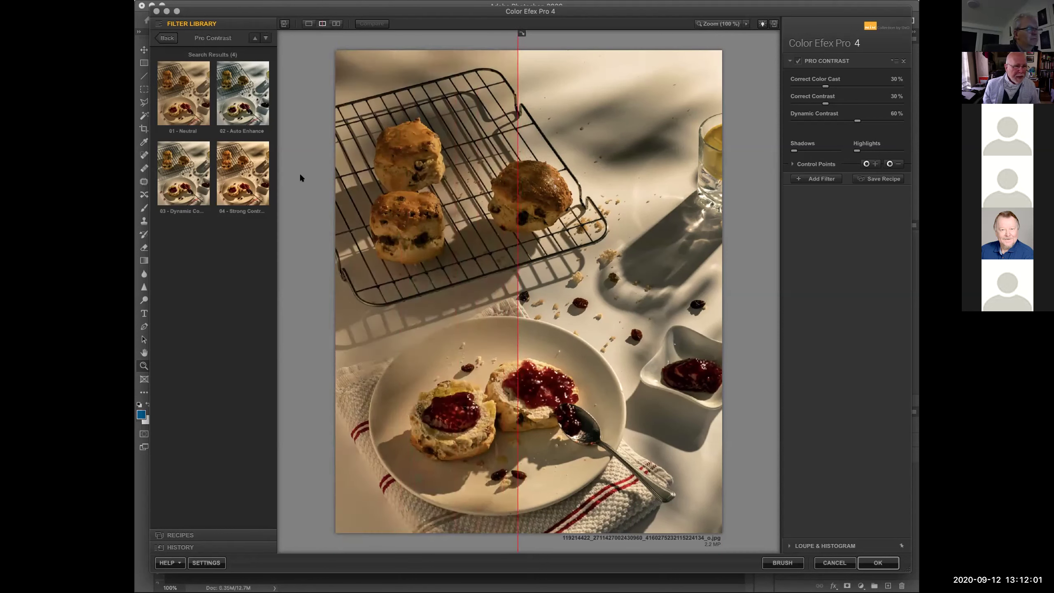
Try the 02 - Auto Enhance preset and compare it with the original by moving the before/after divider across the photo.
left_click(246, 87)
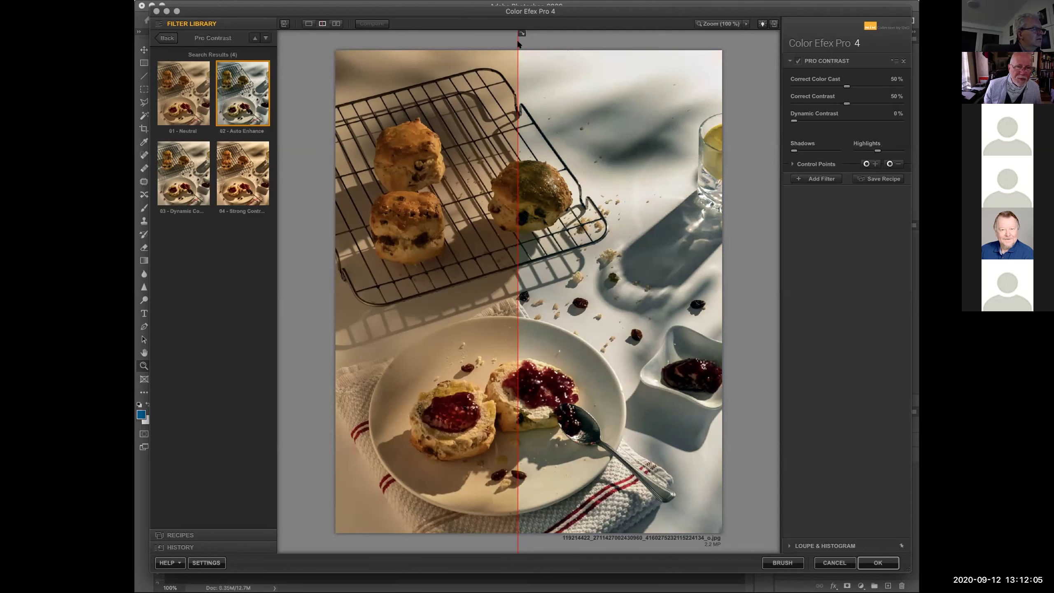
left_click_drag(519, 44, 307, 58)
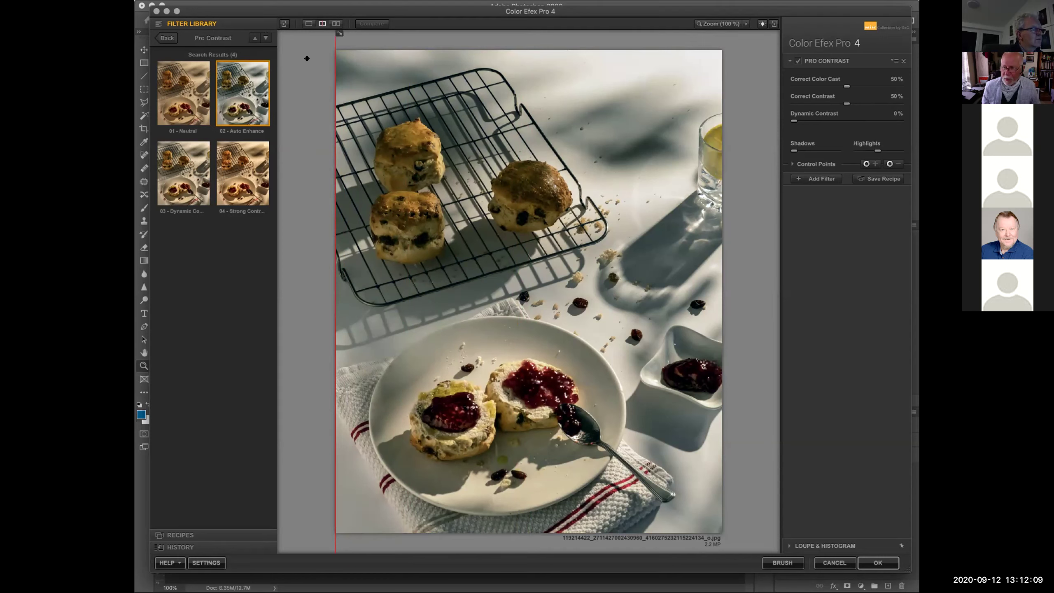
left_click_drag(307, 58, 548, 80)
Apply the Pro Contrast preset 04 and move the before/after divider to the photo's left edge to preview it fully.
left_click(231, 152)
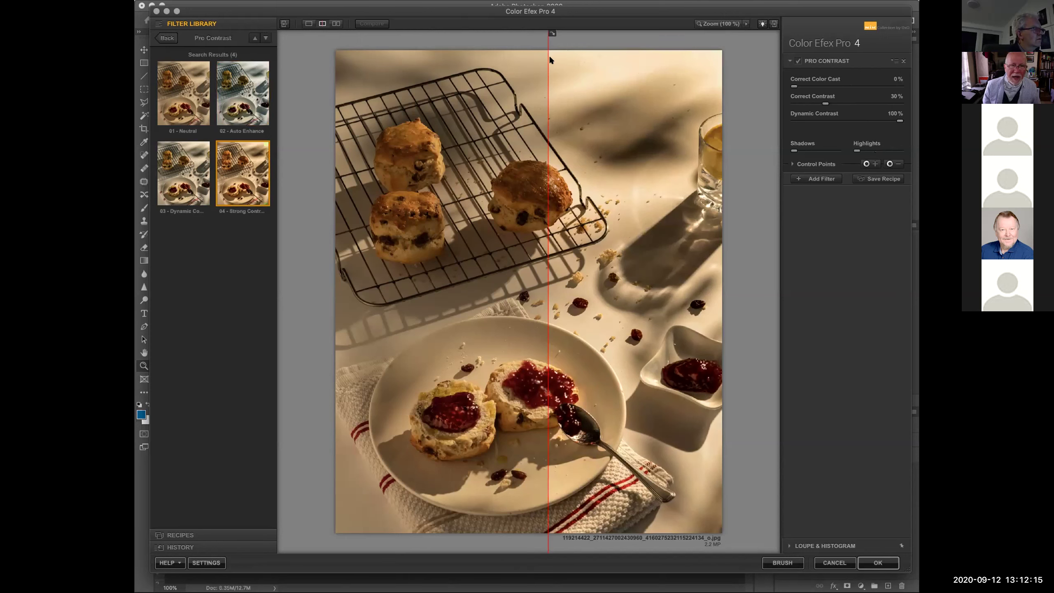
left_click_drag(548, 49, 304, 108)
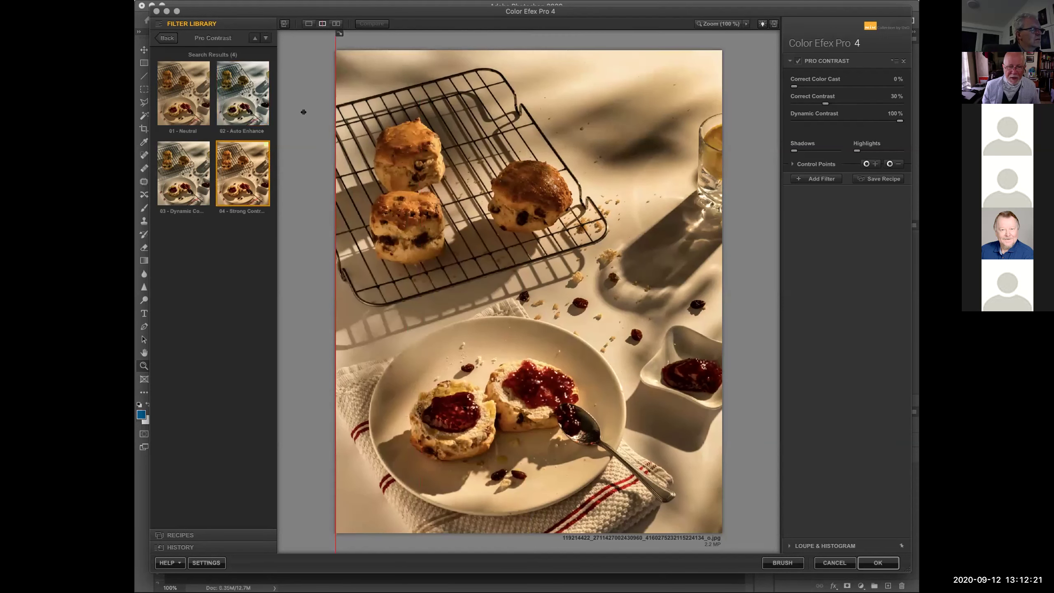
mouse_move(304, 112)
left_mouse_down()
mouse_move(748, 130)
mouse_move(310, 109)
left_mouse_up()
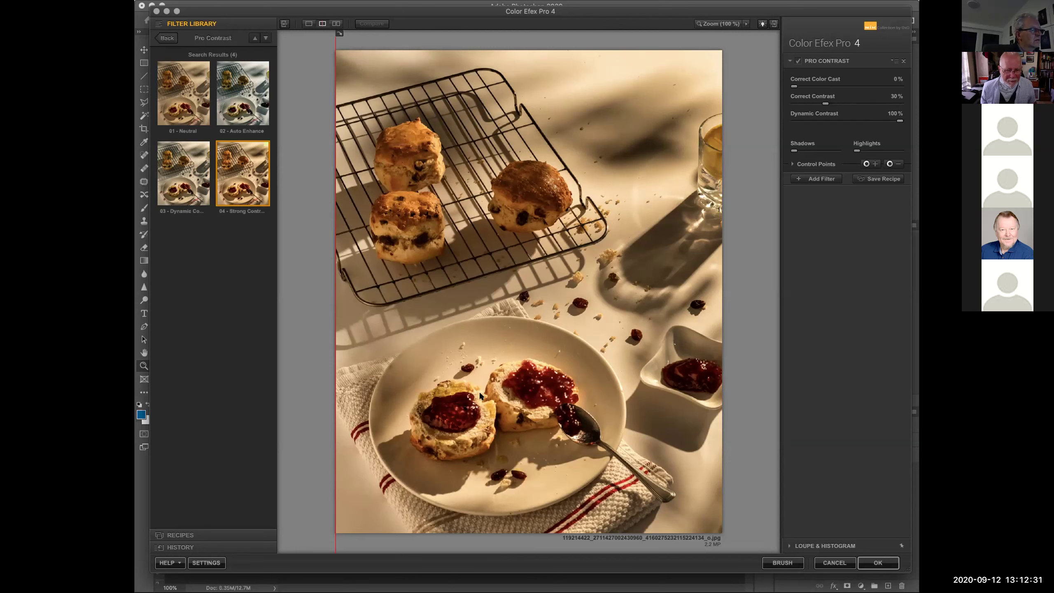
Set Correct Contrast to 40% and apply the Pro Contrast filter to the scones photo.
left_click(873, 563)
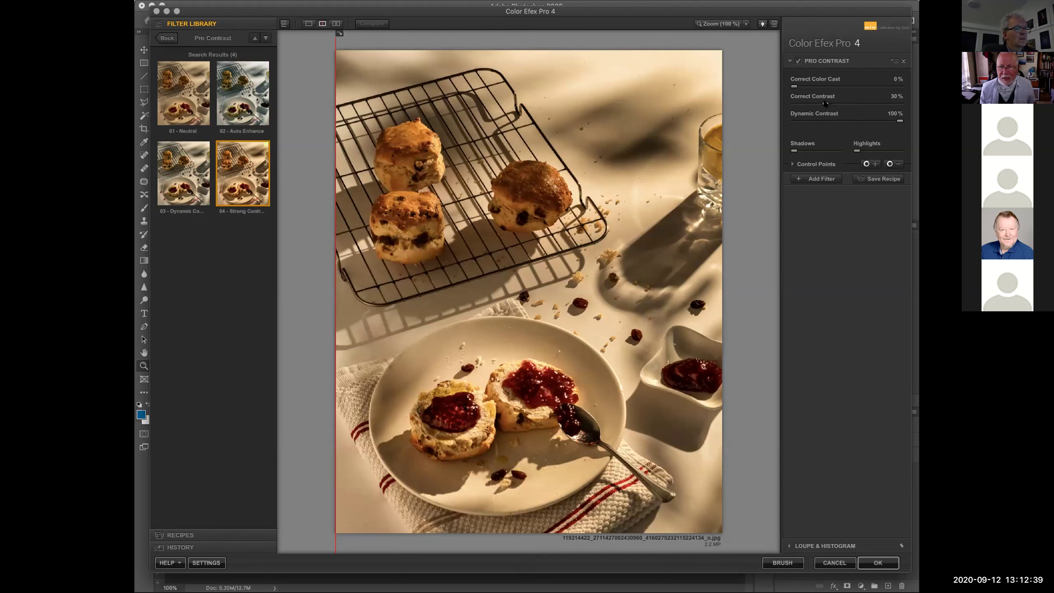
left_click_drag(825, 104, 835, 105)
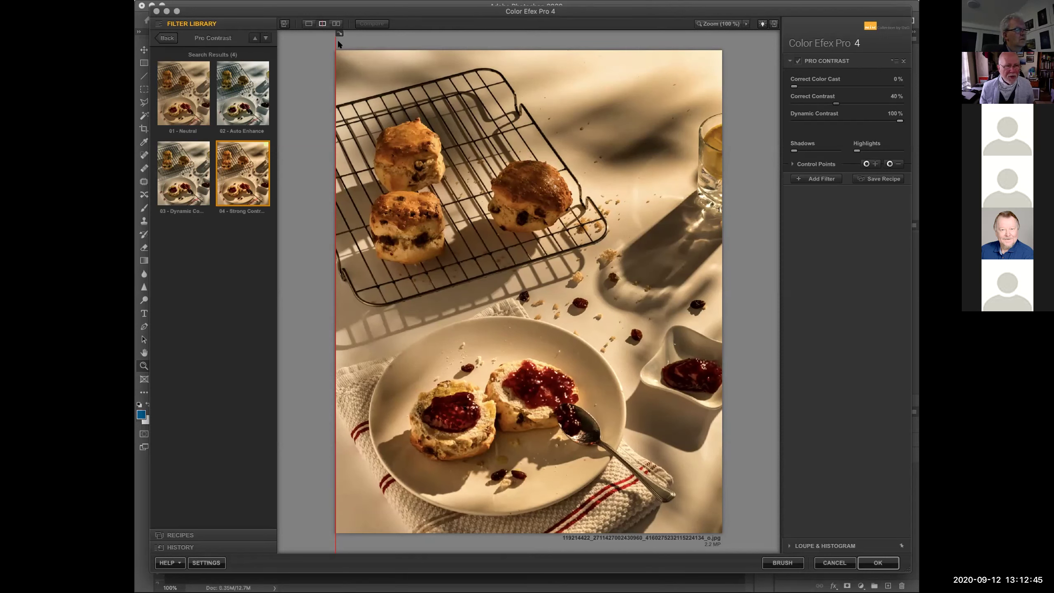
mouse_move(336, 46)
left_mouse_down()
mouse_move(578, 66)
mouse_move(336, 66)
left_mouse_up()
left_click(878, 563)
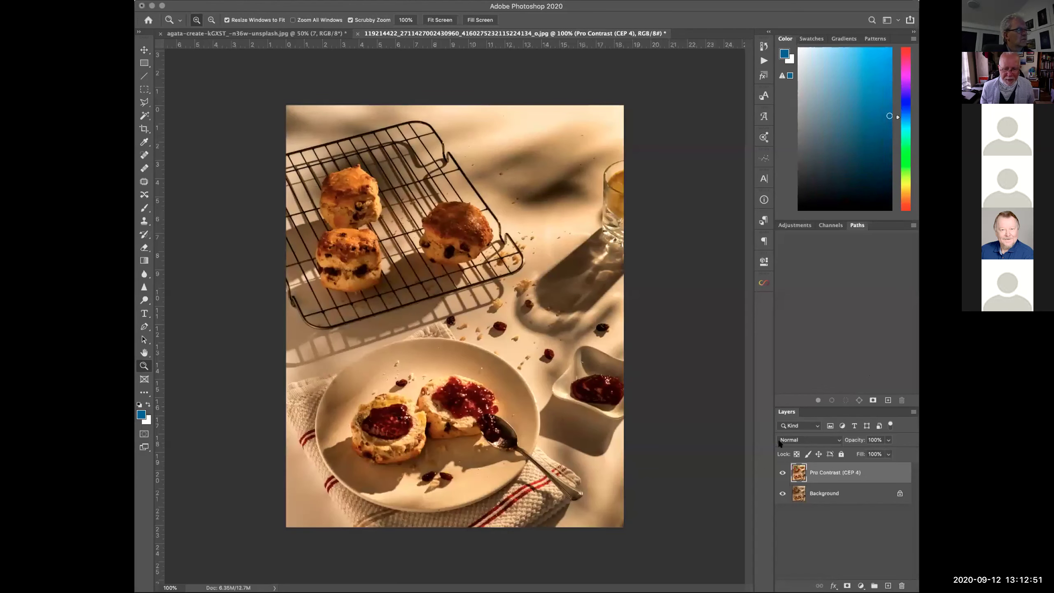
Toggle the Pro Contrast (CEP 4) layer's visibility to compare the photo before and after the filter.
left_click(780, 472)
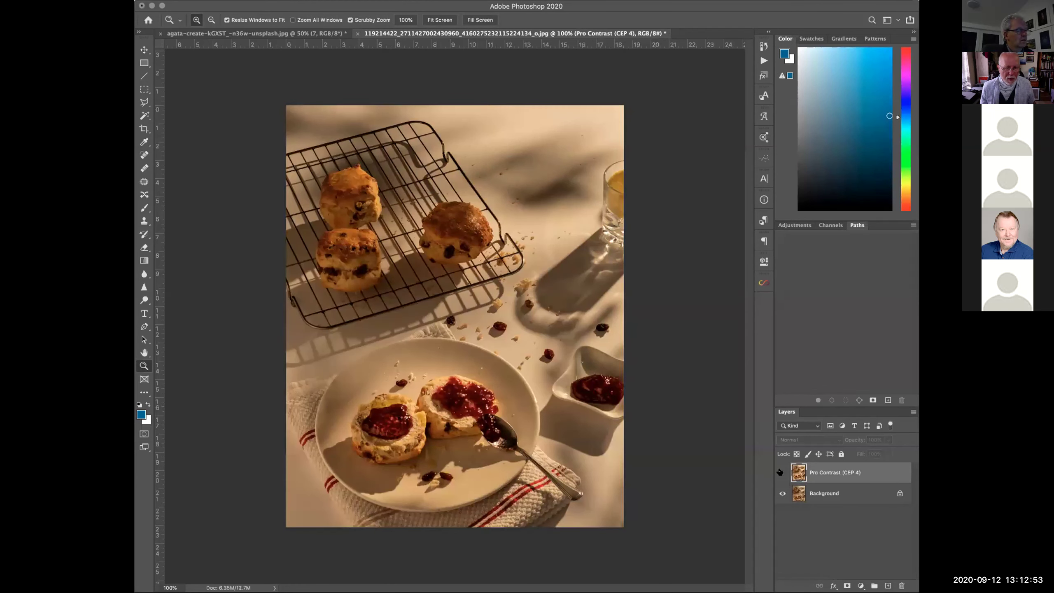
left_click(780, 472)
left_click(780, 472)
left_click(780, 472)
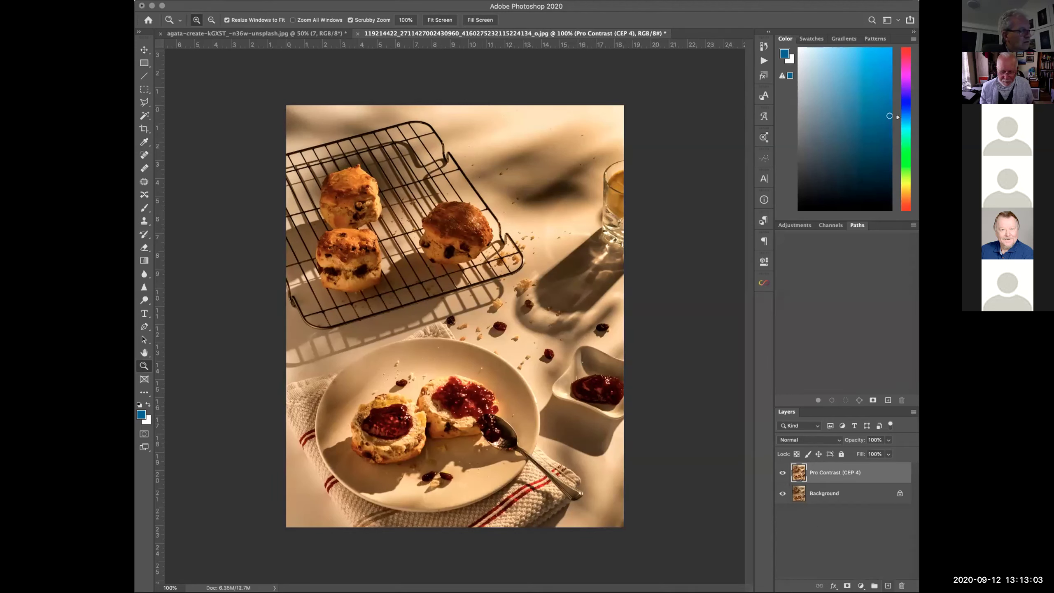
Add a new layer in Overlay mode, filled with the Overlay-neutral 50% gray, above the Pro Contrast layer.
key("alt")
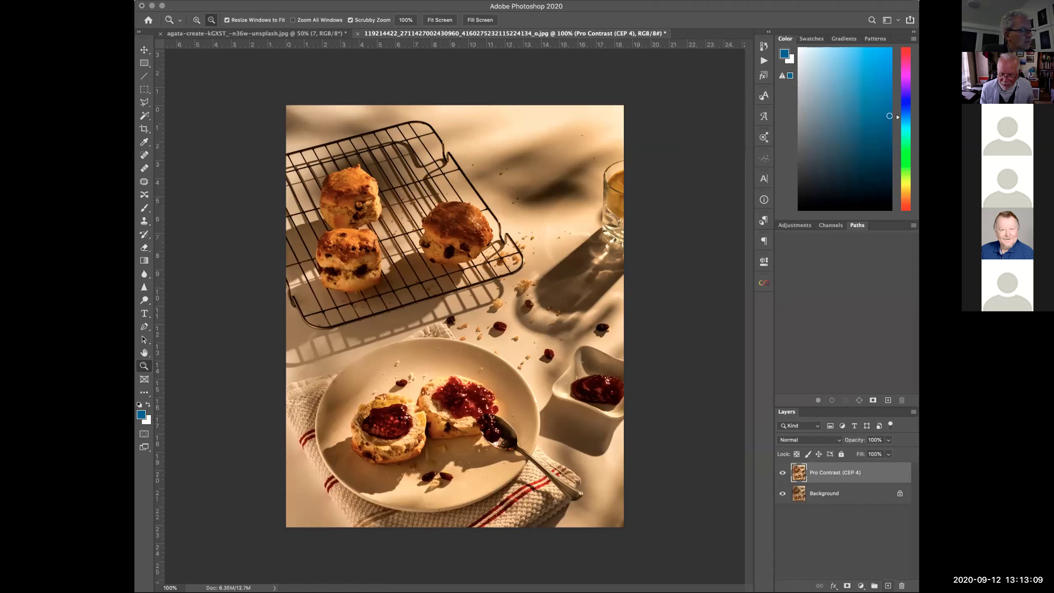
left_click(888, 586, "alt")
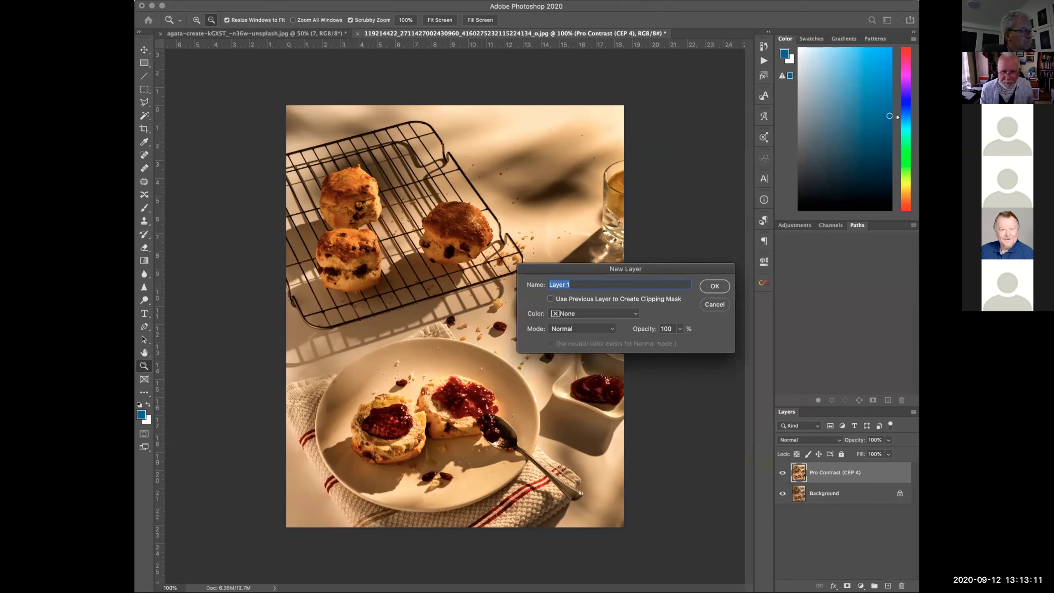
left_click_drag(680, 269, 663, 259)
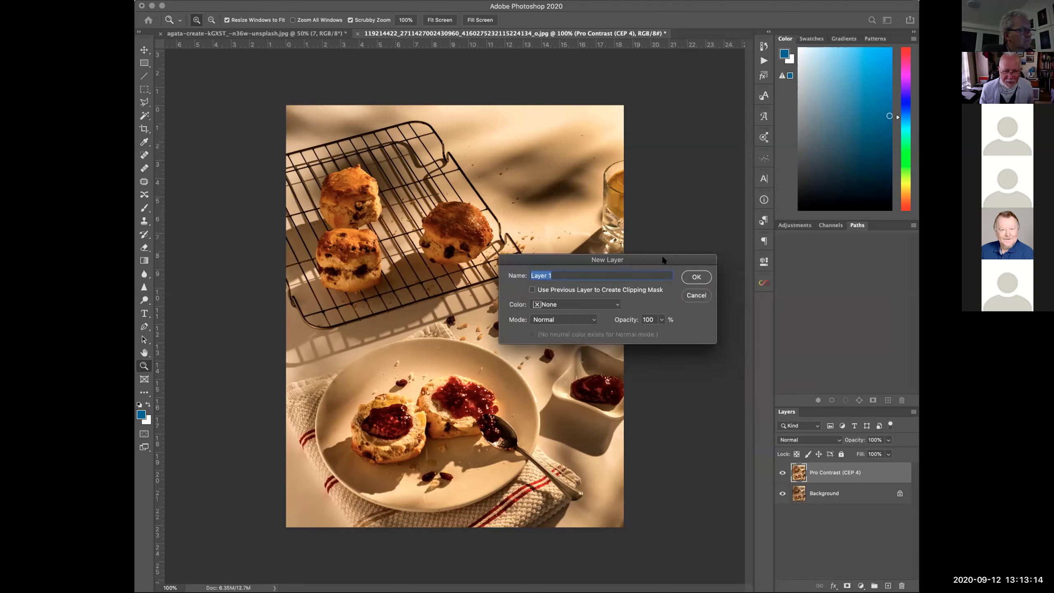
left_click(557, 316)
left_click(549, 440)
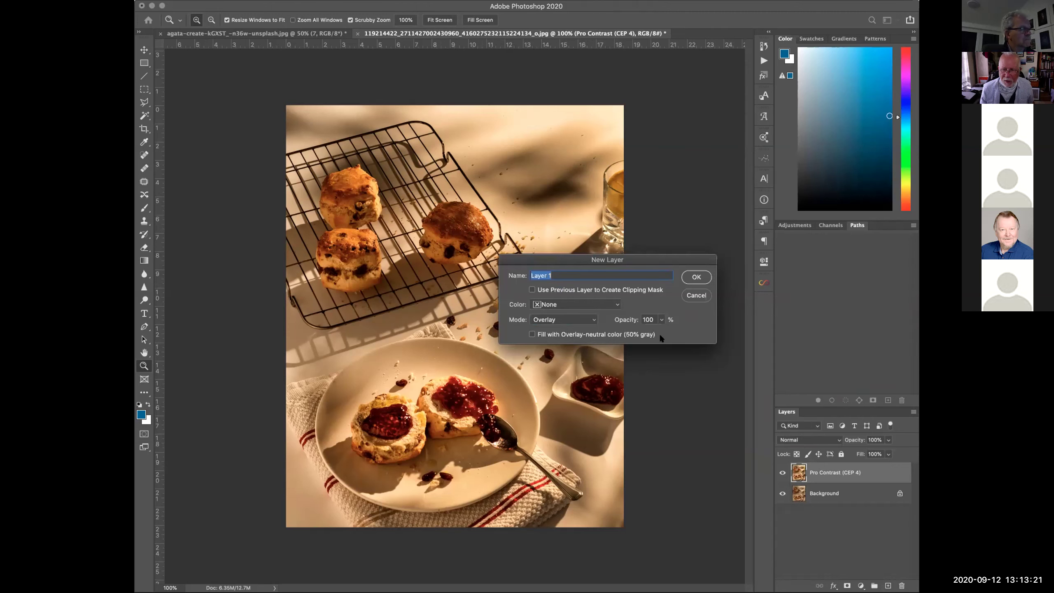
left_click(532, 334)
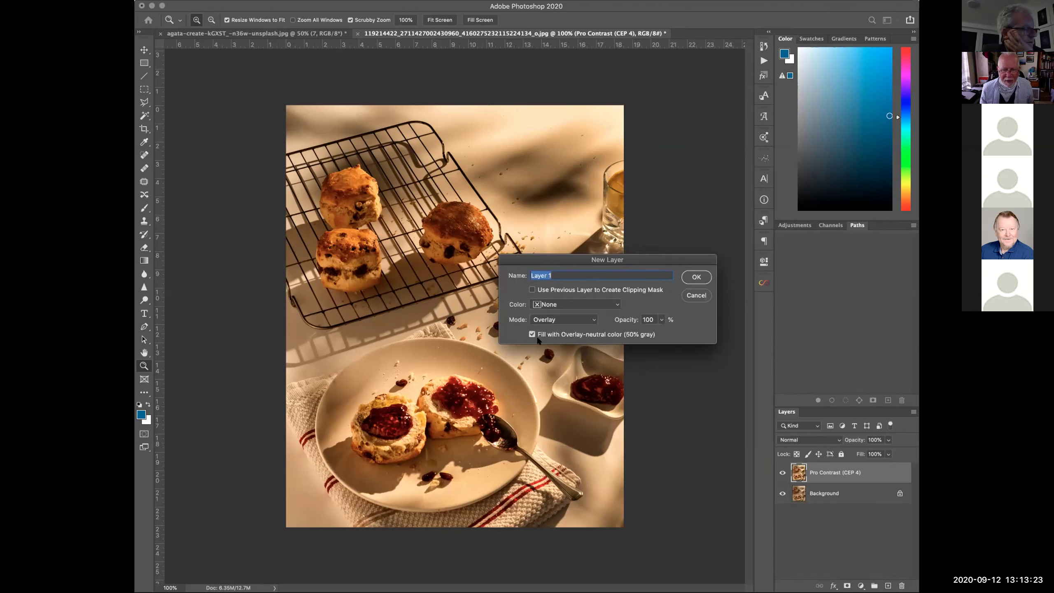
left_click(696, 278)
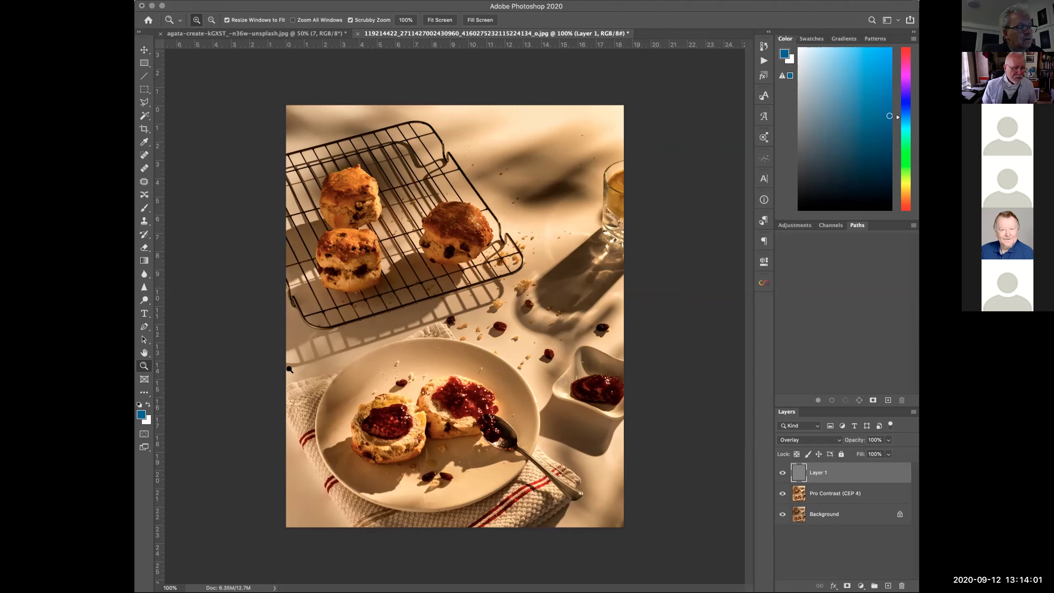
Set up the Brush tool with 10% opacity and white as the foreground colour.
left_click(145, 206)
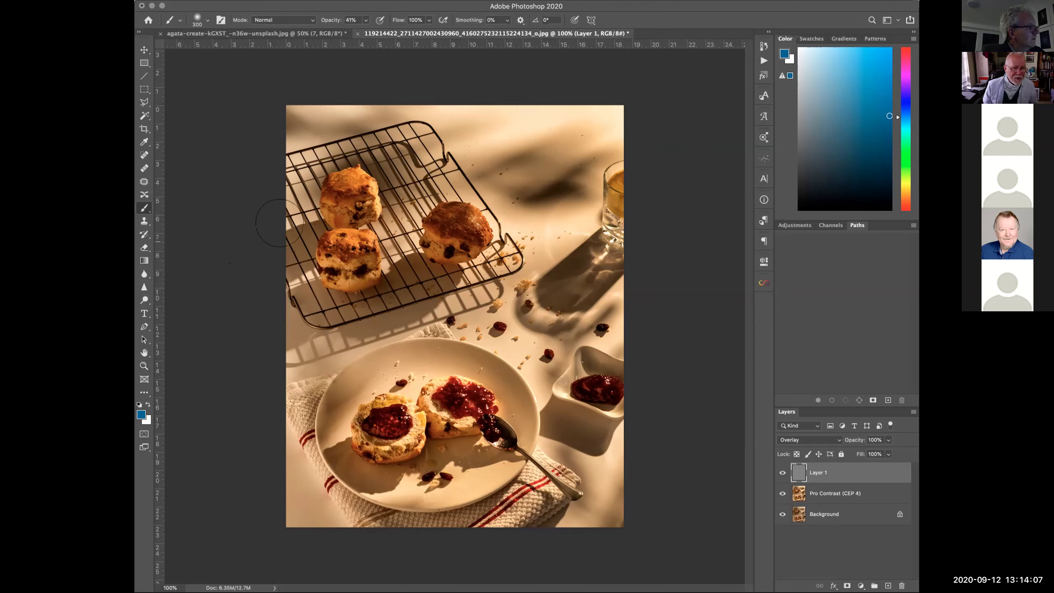
left_click(366, 19)
left_click_drag(364, 32, 351, 33)
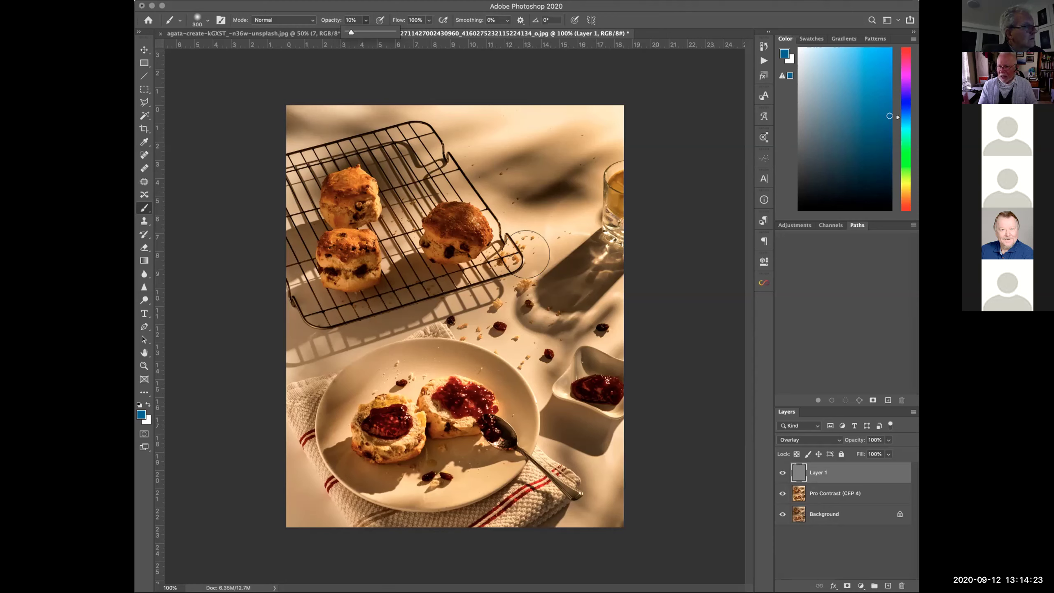
left_click(139, 404)
left_click(148, 404)
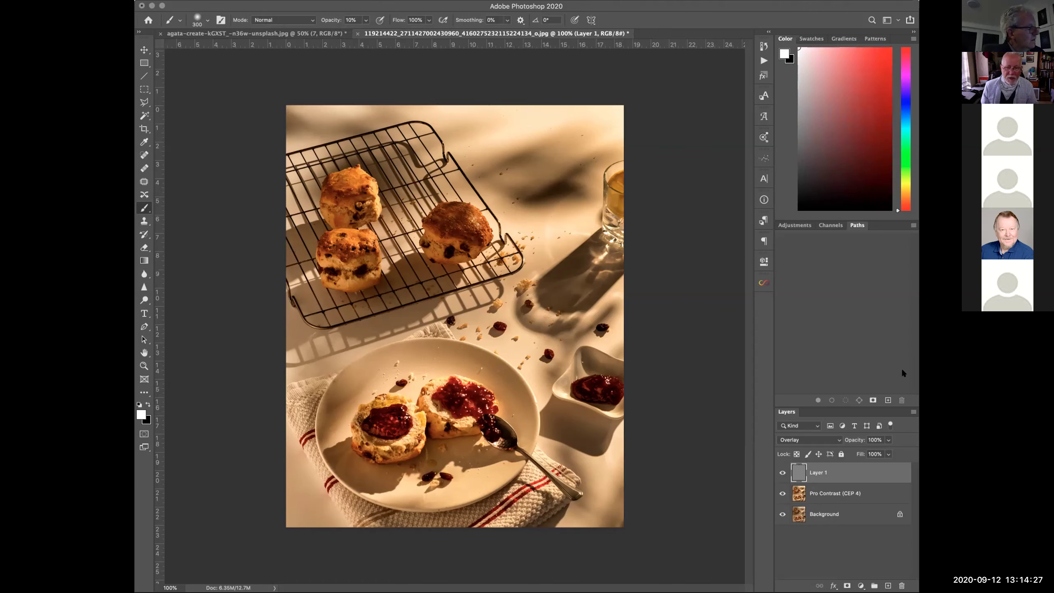
Reduce the brush size to 80 px.
key("bracketleft")
key("bracketleft")
key("bracketleft")
key("bracketleft")
key("bracketleft")
key("bracketleft")
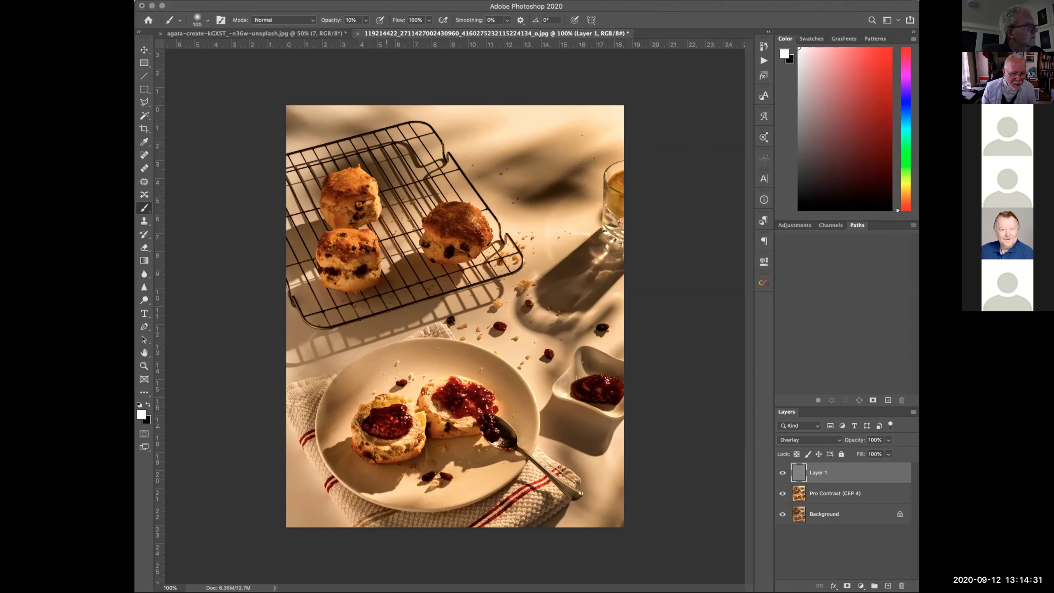
key("bracketleft")
key("bracketleft")
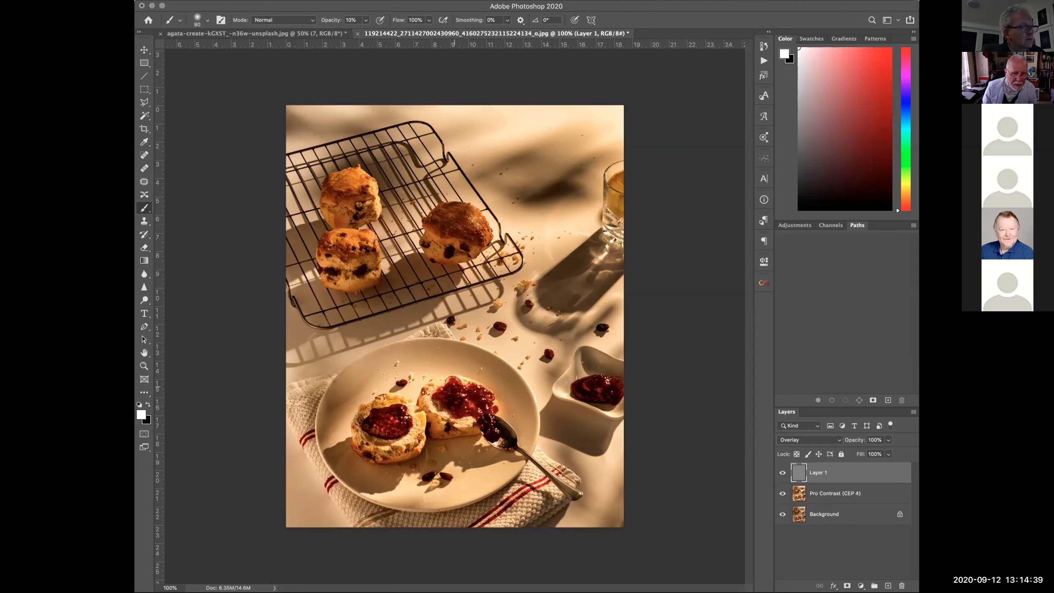
Dodge parts of the scones photo with white on the Overlay gray layer, bringing the brush size to 60 px.
key("bracketright")
key("bracketright")
key("bracketleft")
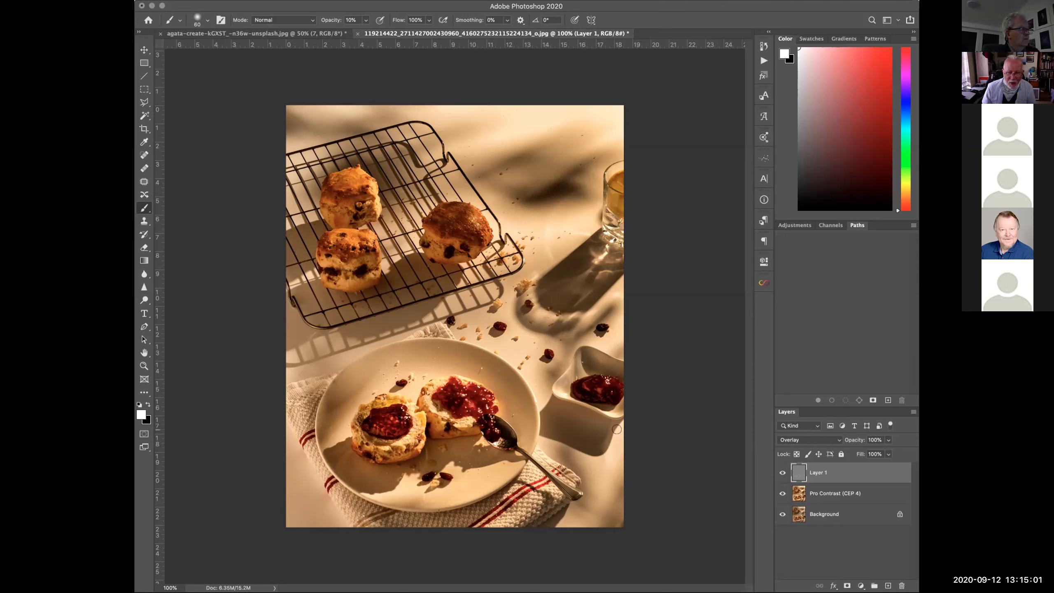
Toggle the Overlay gray layer's visibility to compare the photo with and without the dodging.
left_click(783, 473)
left_click(782, 473)
left_click(783, 473)
left_click(783, 473)
left_click(783, 473)
left_click(783, 473)
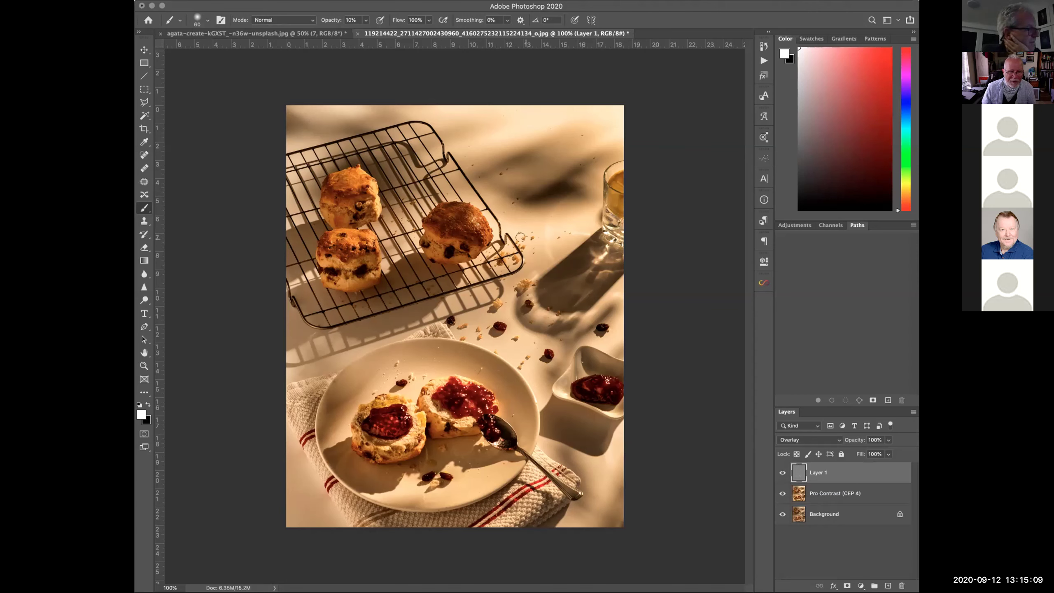
Enlarge the brush to 150 px and dodge the lower scone on the rack and the glass of juice.
key("bracketright")
key("bracketright")
key("bracketright")
key("bracketright")
key("bracketright")
key("bracketright")
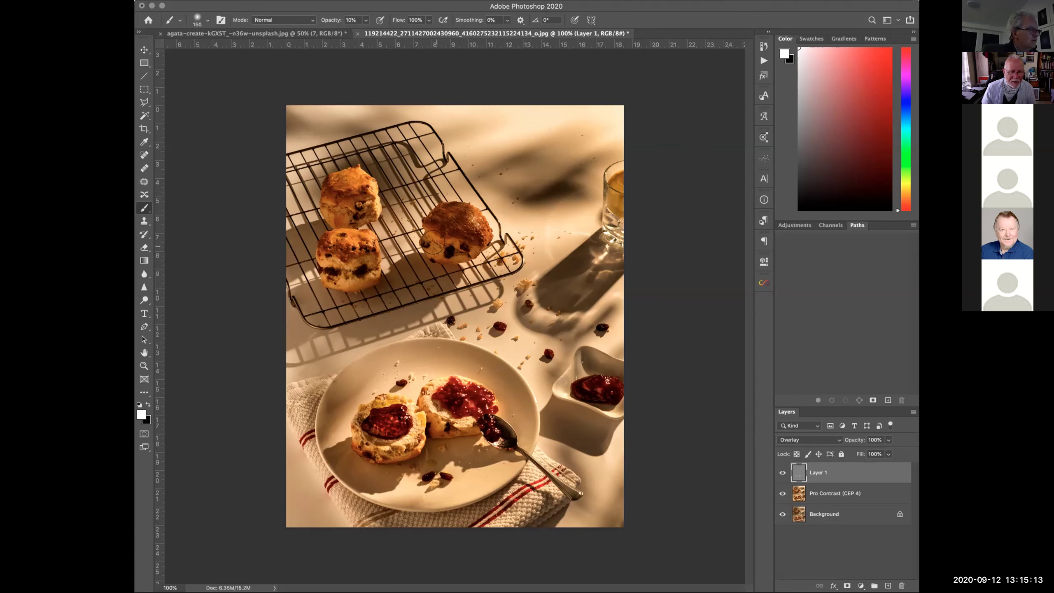
left_click(332, 269)
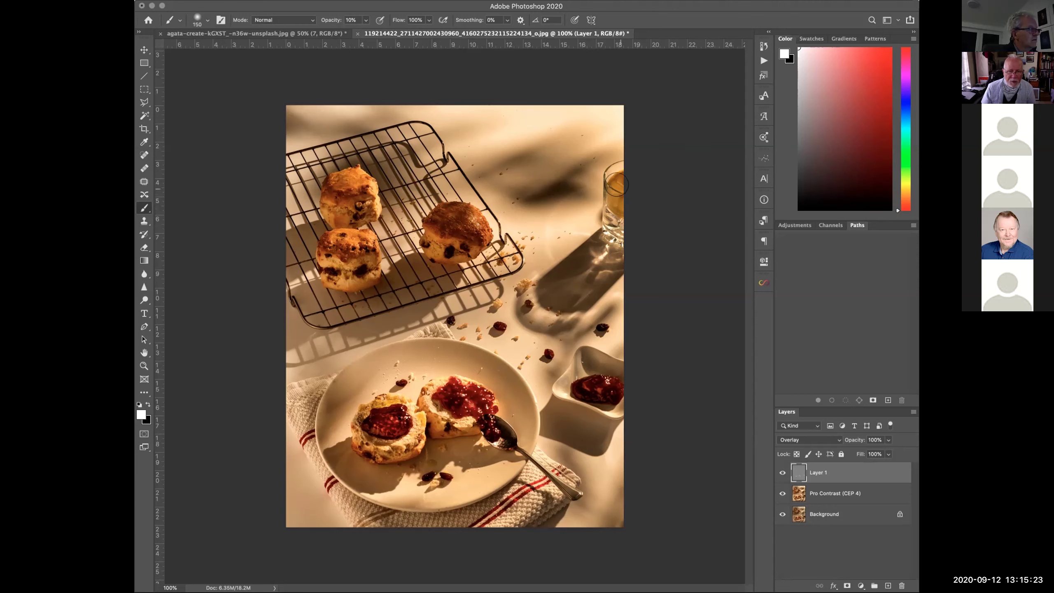
left_click_drag(617, 185, 619, 207)
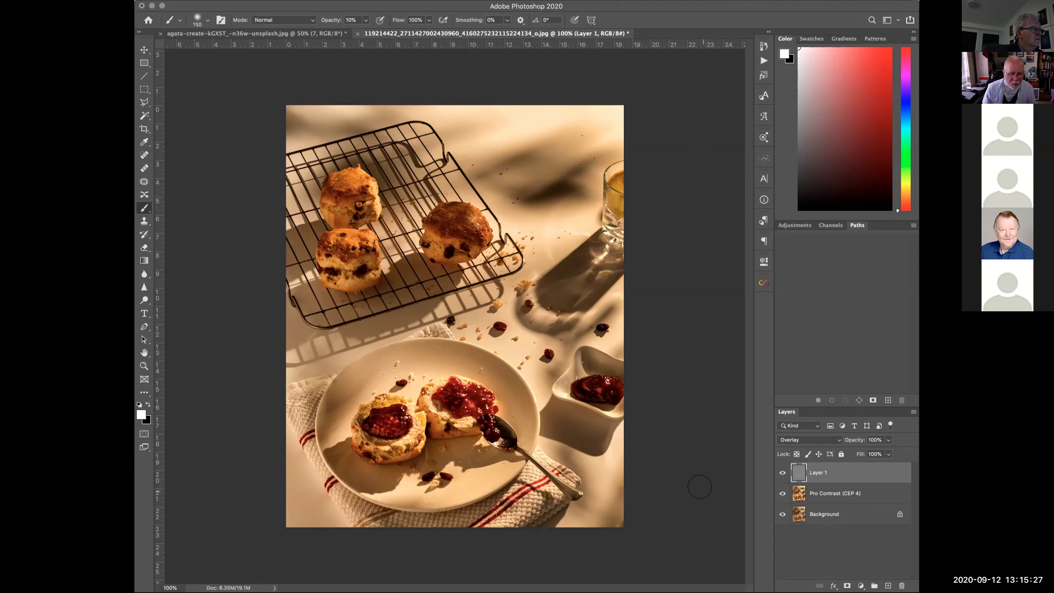
Reduce the brush size to 90 px.
key("bracketleft")
key("bracketleft")
key("bracketleft")
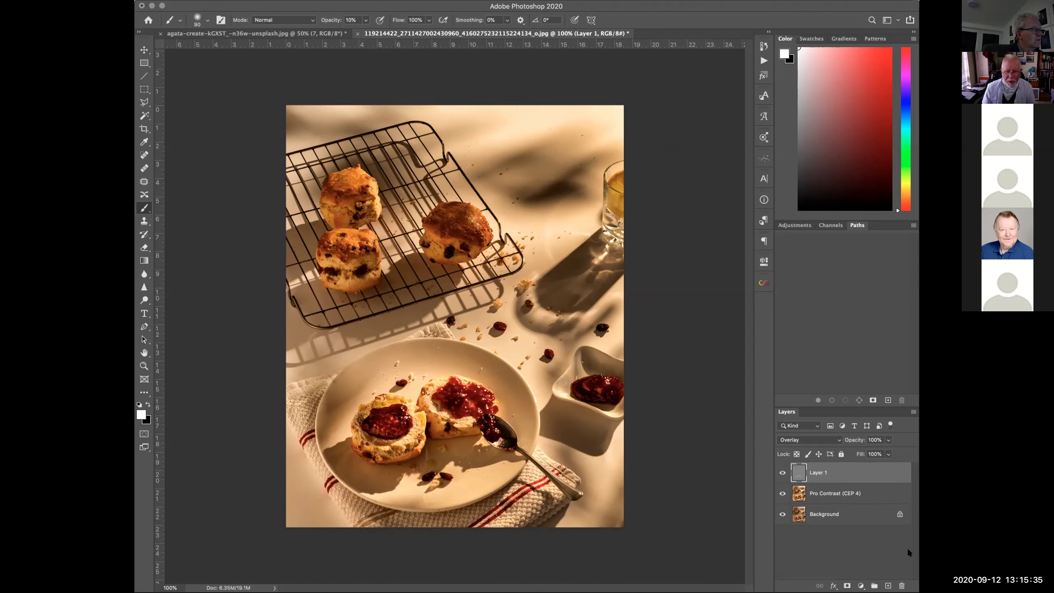
Toggle Layer 1's visibility repeatedly to compare the scones and the glass before and after dodging.
left_click(780, 472)
left_click(780, 472)
left_click(780, 472)
left_click(781, 473)
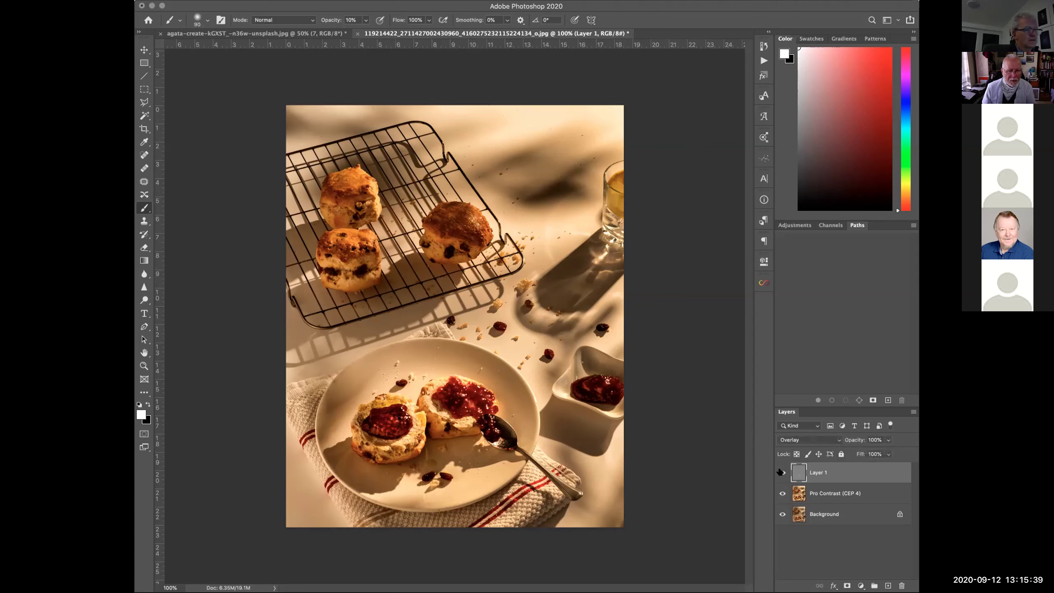
left_click(780, 472)
left_click(780, 472)
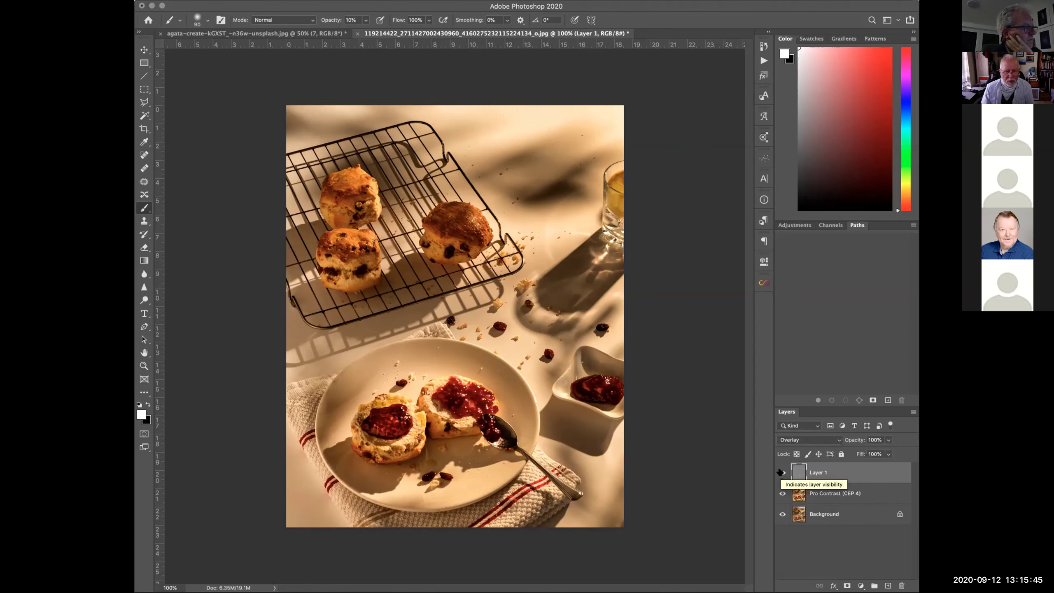
left_click(780, 473)
left_click(782, 473)
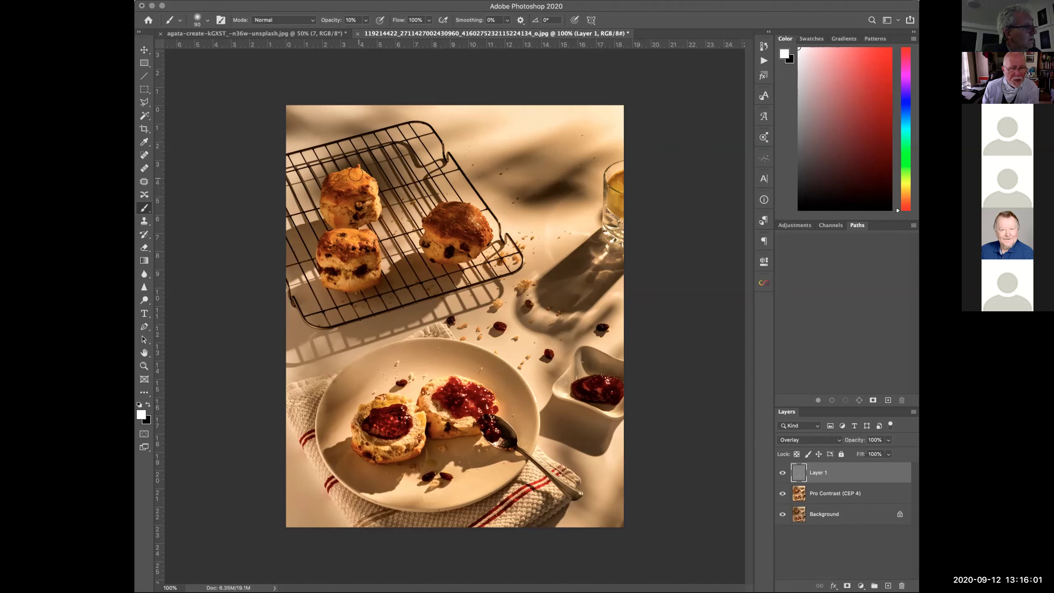
Dodge the right-hand scone on the rack with white, and compare it with the dodging layer hidden and shown.
left_click_drag(475, 219, 477, 229)
left_click(781, 473)
left_click(781, 473)
left_click(781, 473)
left_click(781, 473)
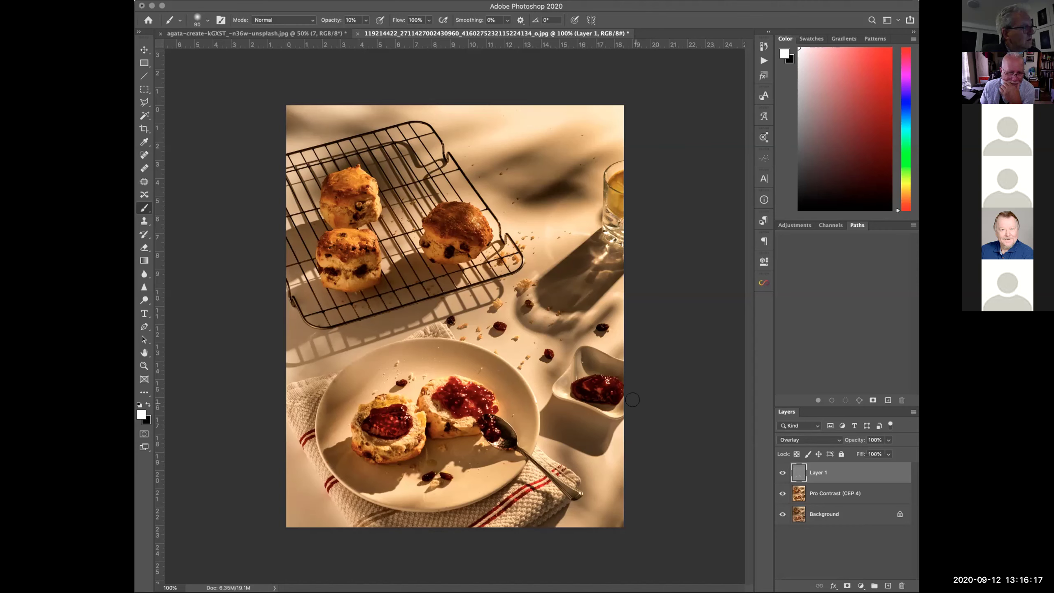
Hide Layer 1 and the Pro Contrast layer and show them again to compare the enhanced photo with the original.
left_click(782, 473)
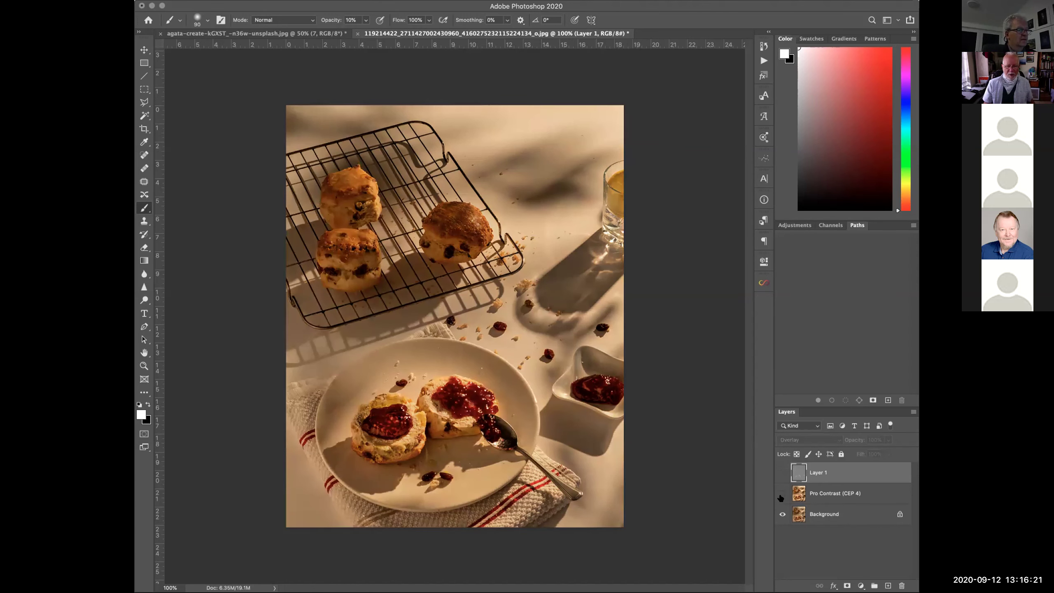
left_click(782, 473)
mouse_move(779, 474)
left_mouse_down()
mouse_move(775, 492)
mouse_move(782, 472)
left_mouse_up()
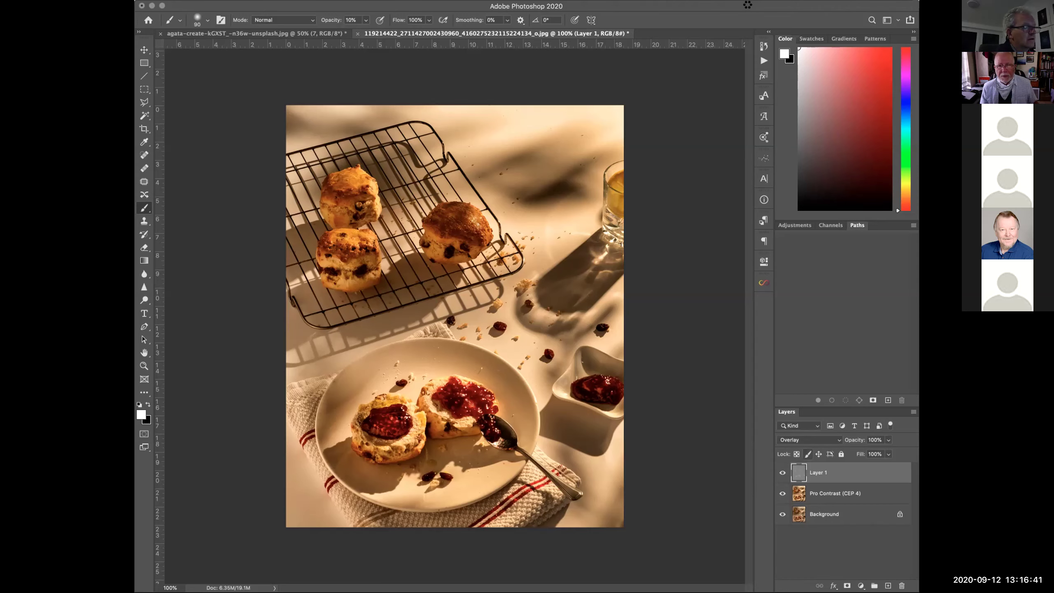
Show the sunglasses photo at 200% and apply the Color Efex Pro 4 Pro Contrast filter to it.
left_click(144, 366)
left_click(493, 340)
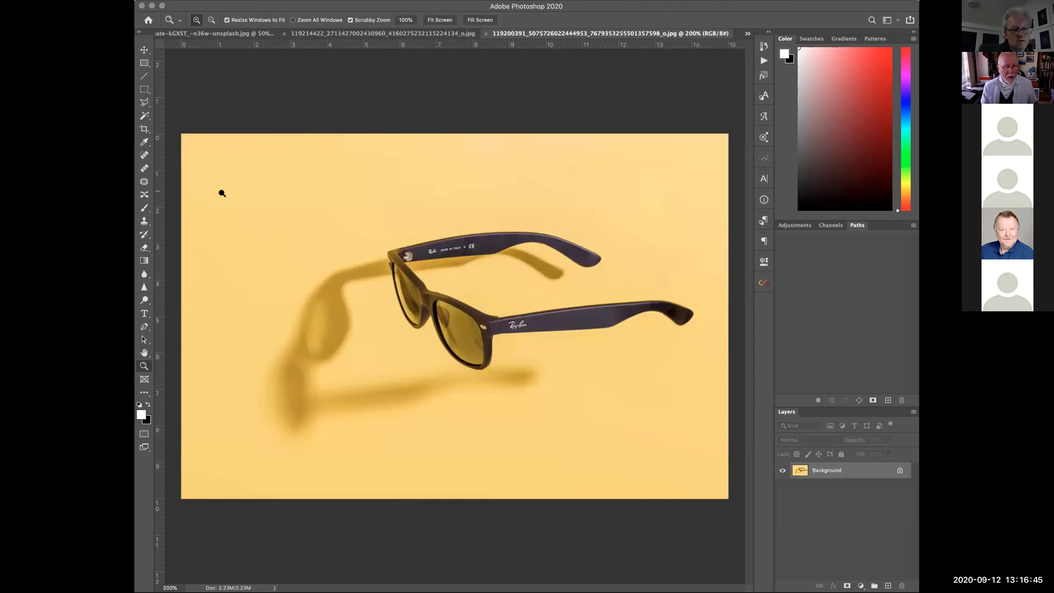
key("v")
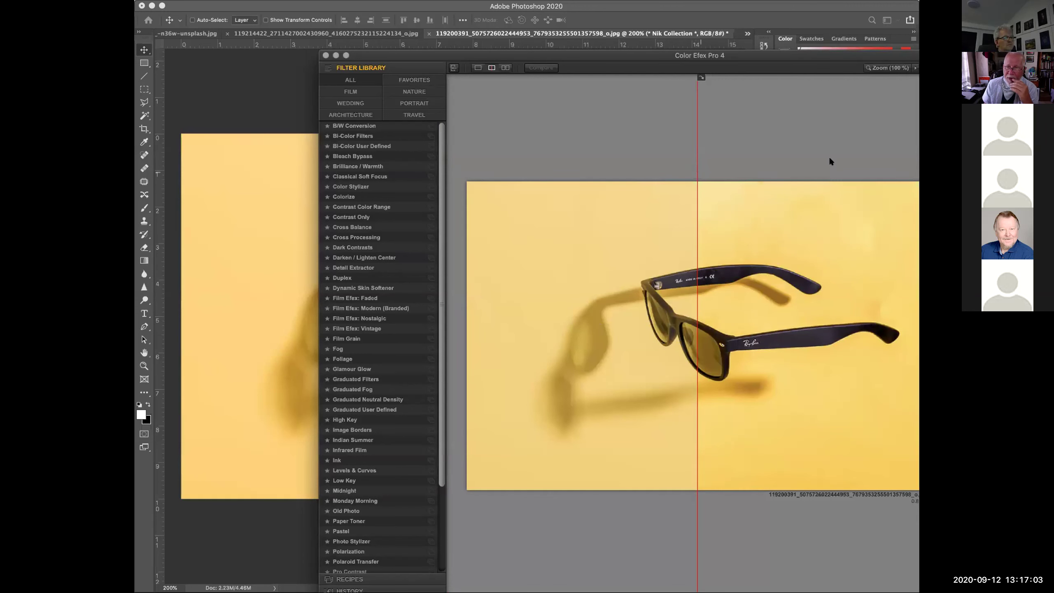
left_click_drag(952, 54, 853, 51)
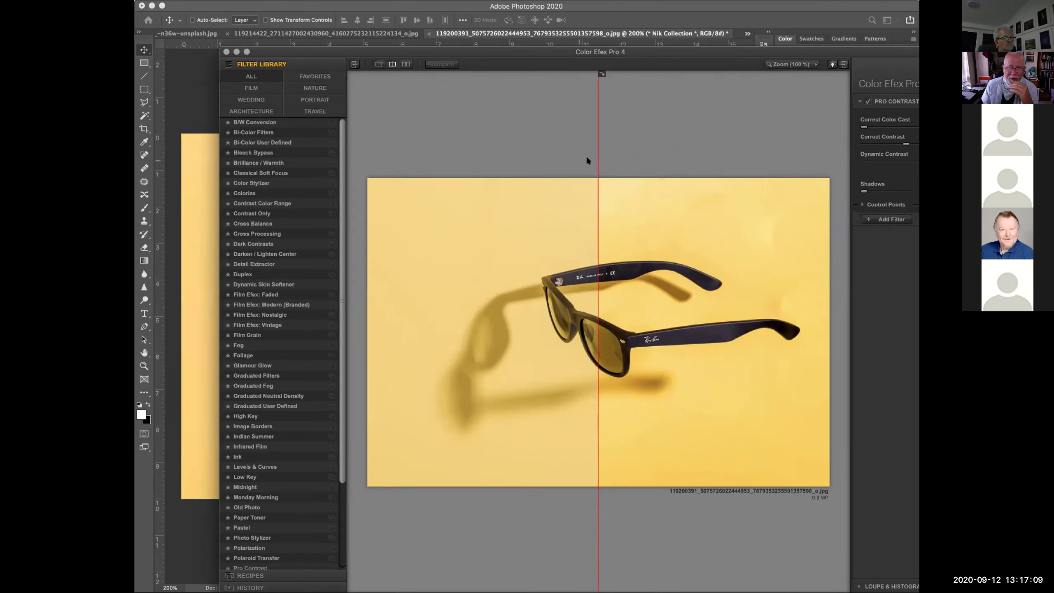
mouse_move(595, 158)
left_mouse_down()
mouse_move(370, 158)
mouse_move(640, 152)
mouse_move(597, 166)
left_mouse_up()
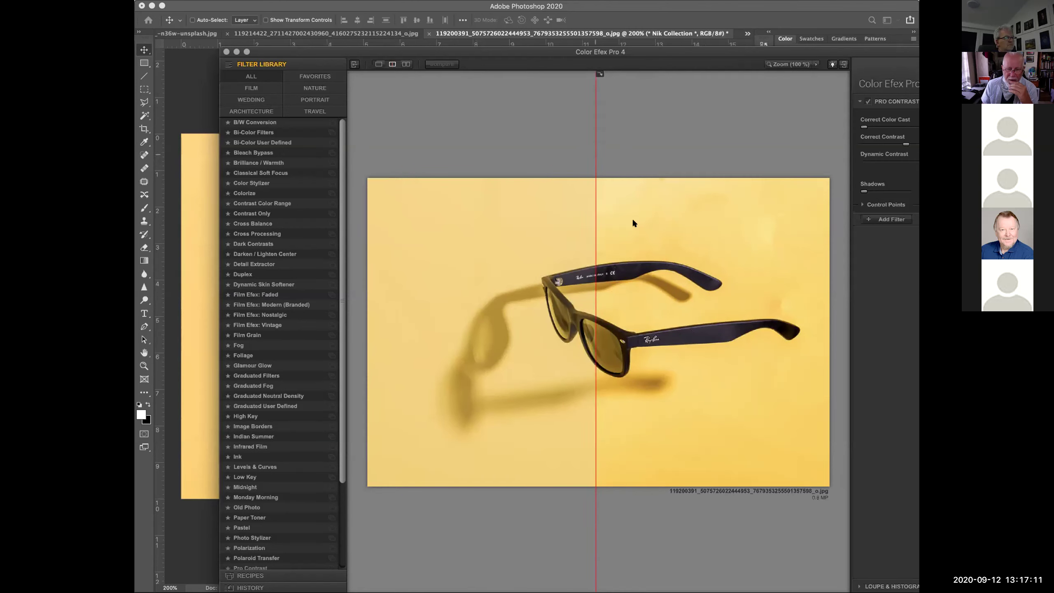
key("Return")
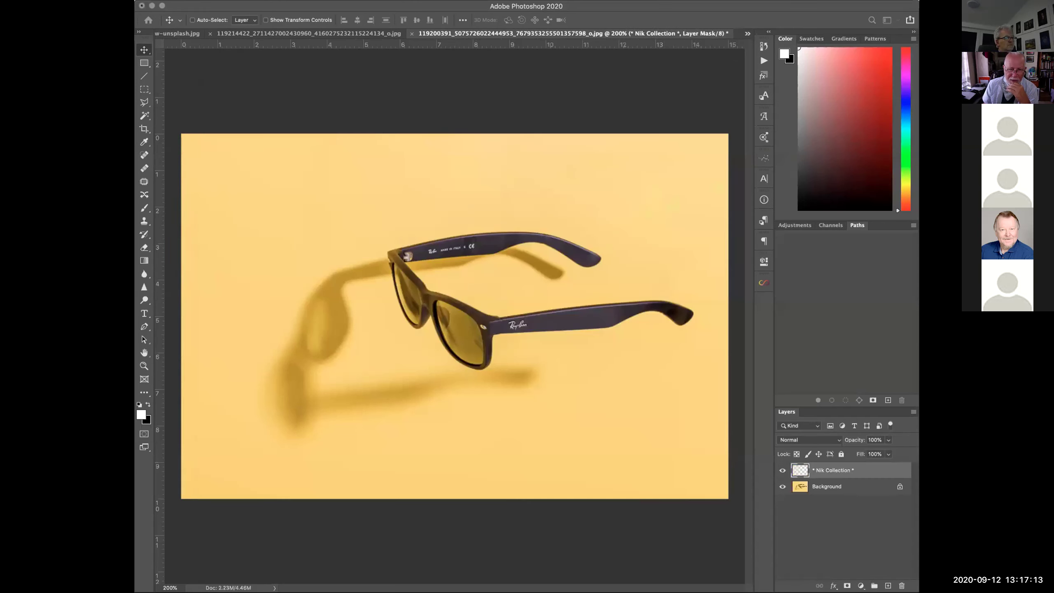
Toggle the Pro Contrast layer's visibility to compare the sunglasses photo before and after the filter.
left_click(781, 471)
left_click(781, 471)
left_click(781, 471)
left_click(781, 471)
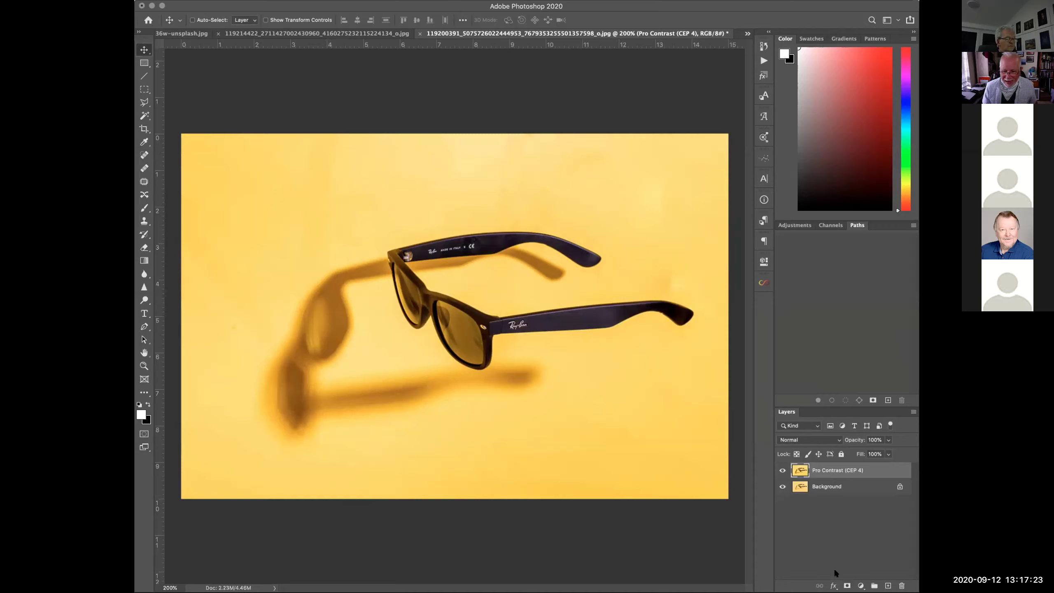
Add a white layer mask to the Pro Contrast layer and set the Brush to black at 15% opacity.
left_click(847, 585)
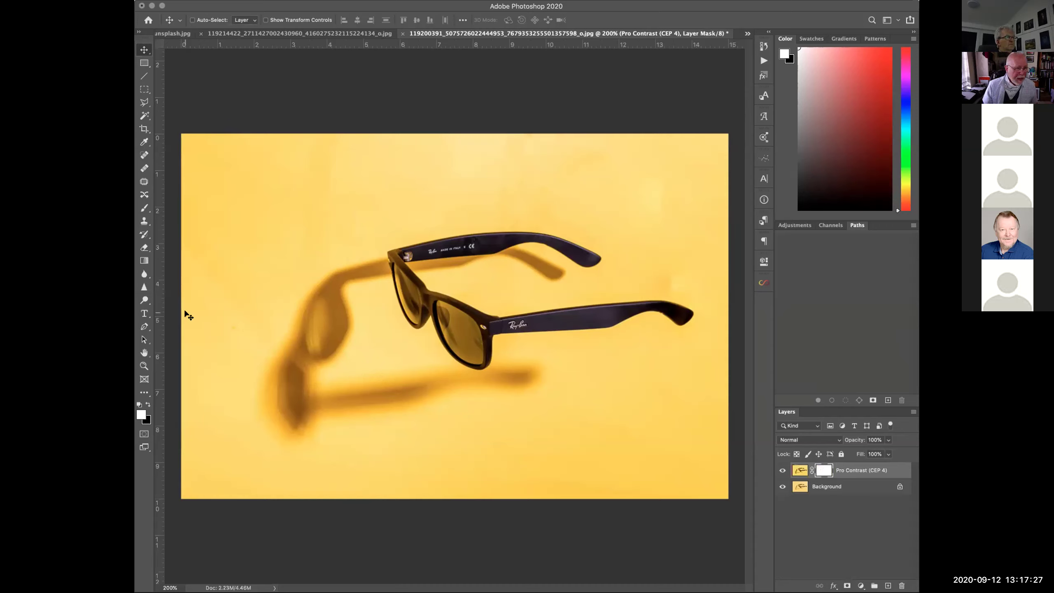
left_click(145, 208)
left_click(147, 403)
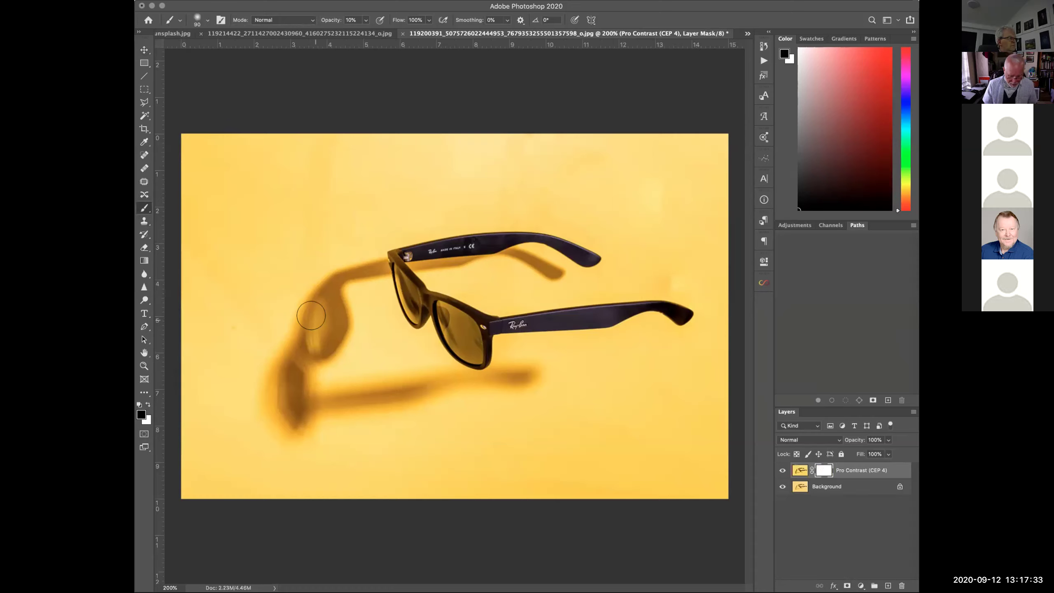
key("bracketright")
key("bracketright")
key("bracketright")
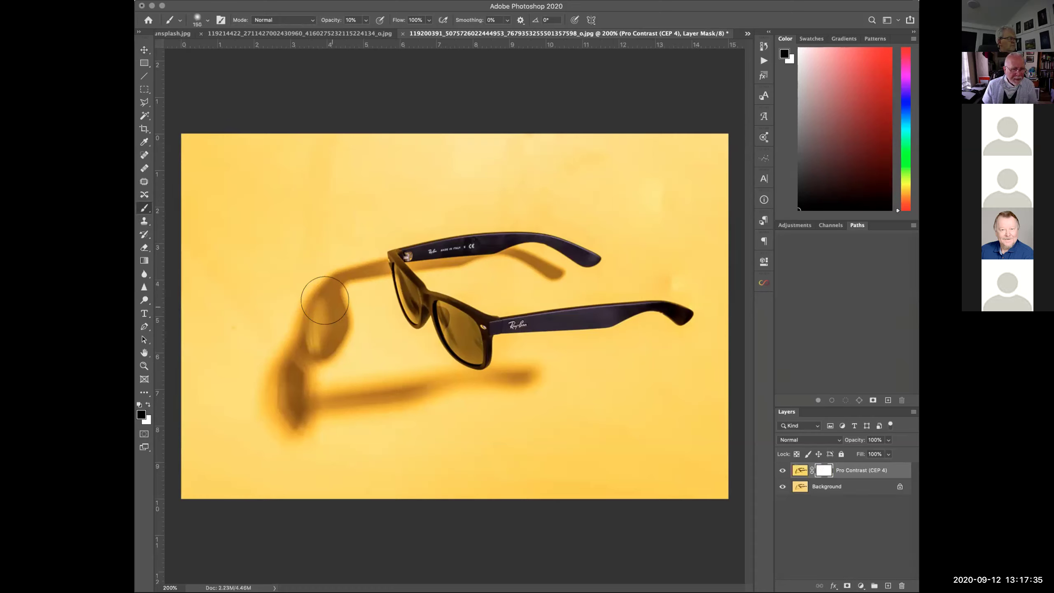
left_click(365, 20)
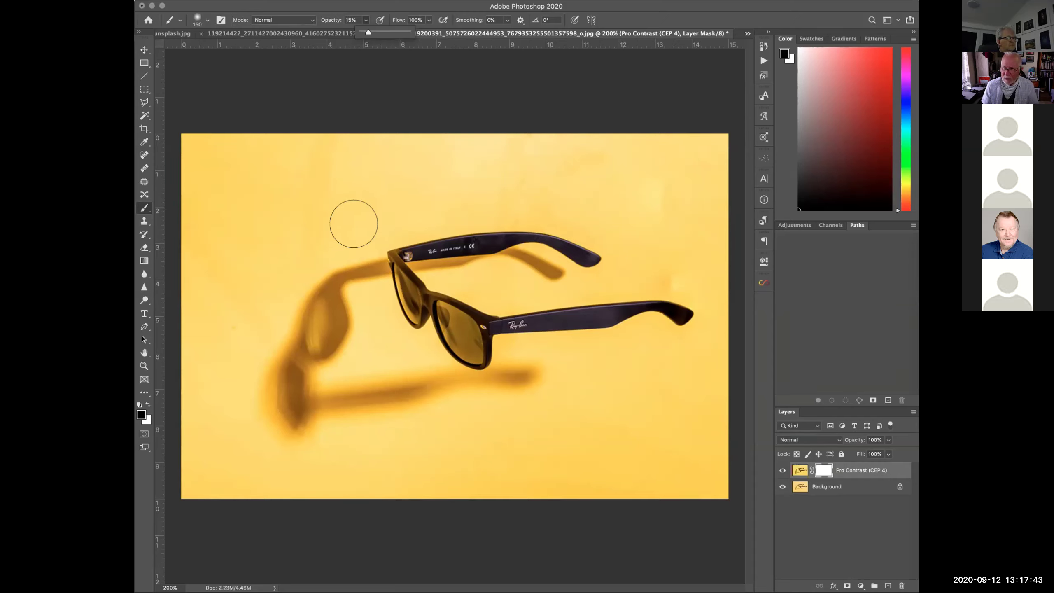
Reduce the brush to 60 px and paint black on the mask over the shadow of the sunglasses' lenses.
key("bracketleft")
key("bracketleft")
key("bracketleft")
key("bracketleft")
key("bracketleft")
key("bracketleft")
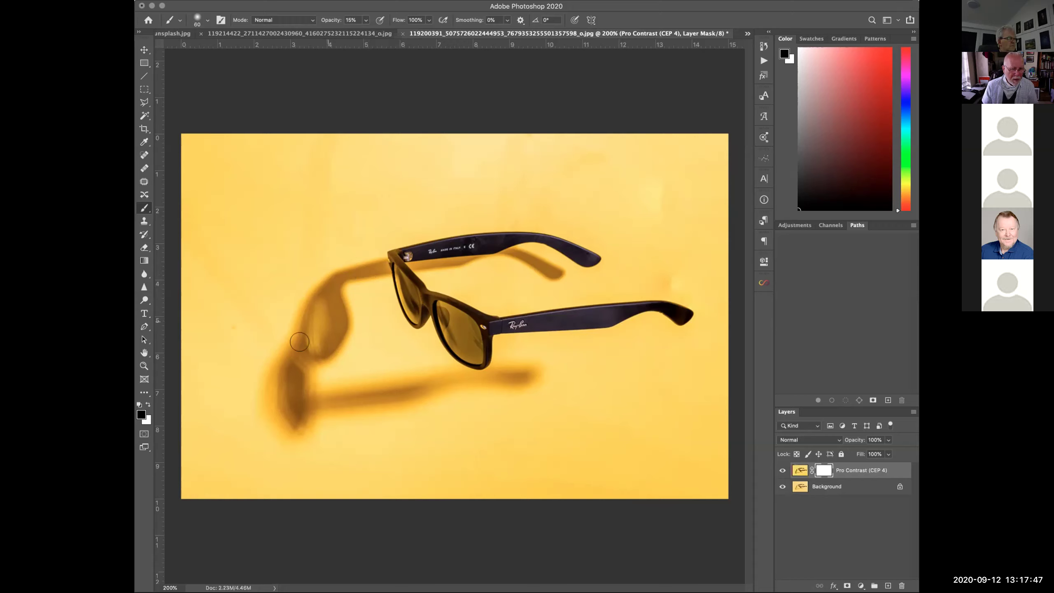
mouse_move(327, 404)
left_mouse_down()
mouse_move(416, 386)
mouse_move(381, 309)
mouse_move(377, 270)
mouse_move(318, 289)
mouse_move(334, 301)
mouse_move(291, 411)
left_mouse_up()
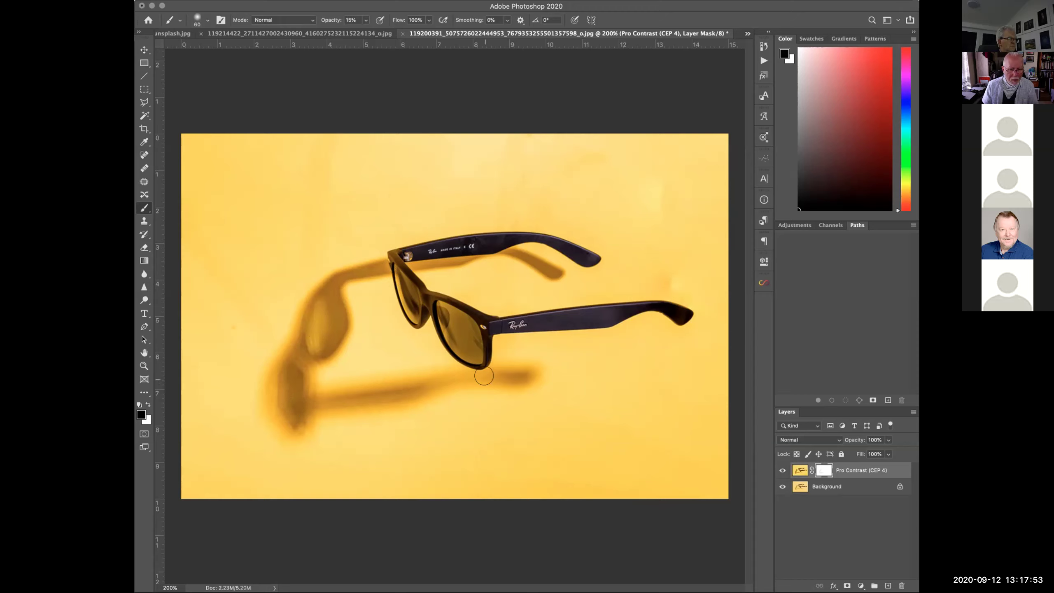
Paint black on the mask along the rest of the sunglasses' shadow, varying the brush size and ending at 80 px.
key("bracketleft")
key("bracketleft")
key("bracketleft")
key("bracketright")
key("bracketright")
key("bracketright")
key("bracketright")
Toggle the masked Pro Contrast layer's visibility to compare the softened shadow with the original photo.
left_click(782, 470)
left_click(782, 471)
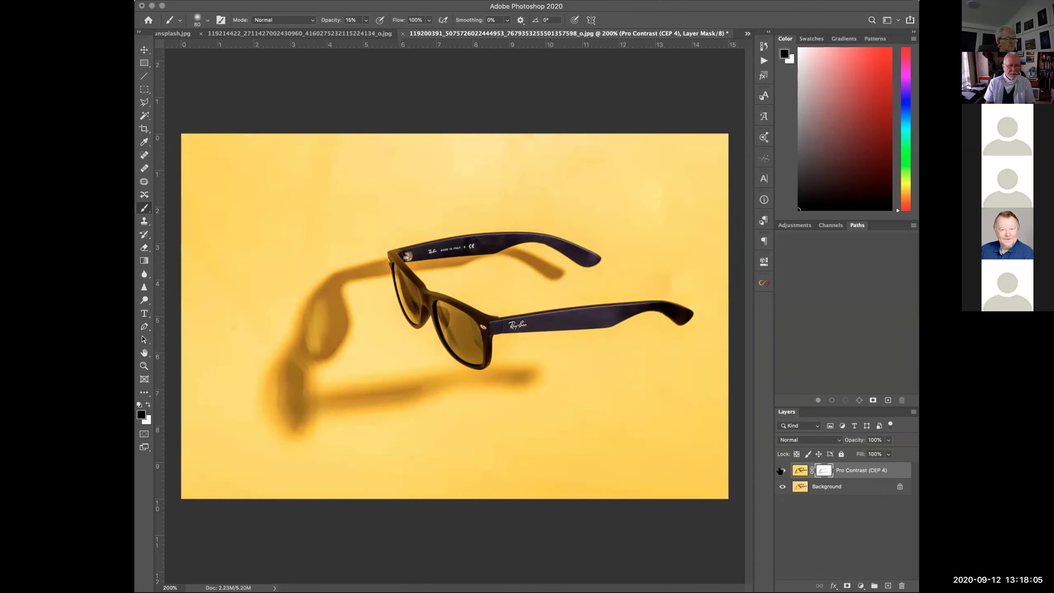
left_click(781, 471)
left_click(780, 470)
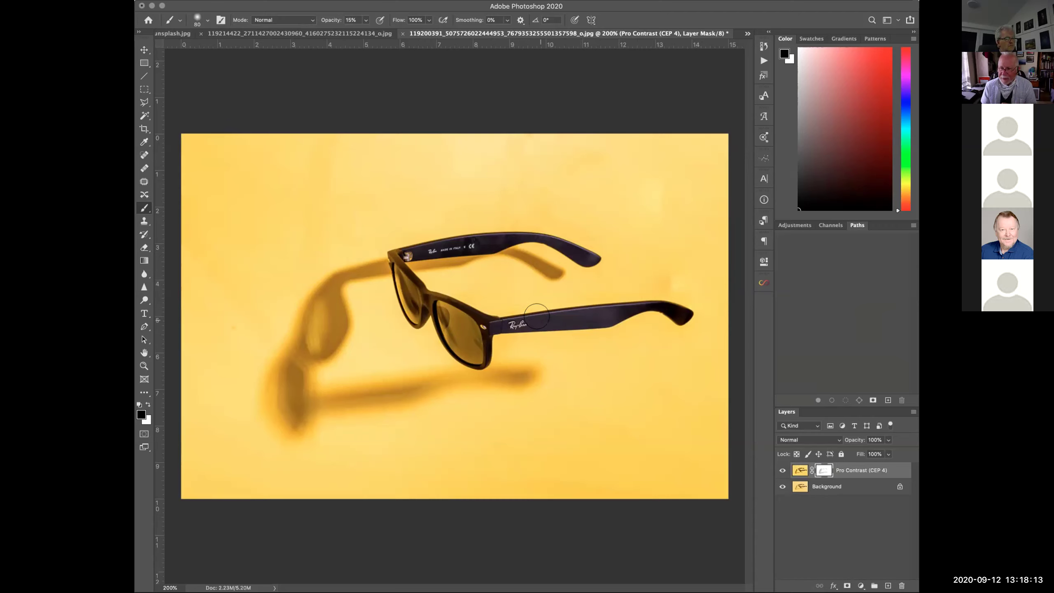
left_click(782, 471)
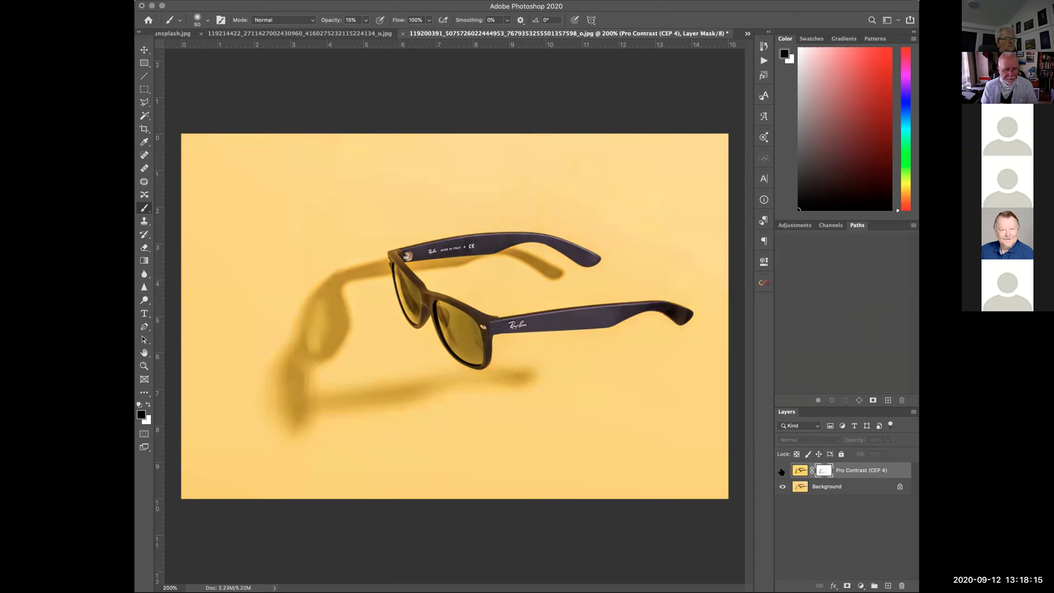
left_click(782, 471)
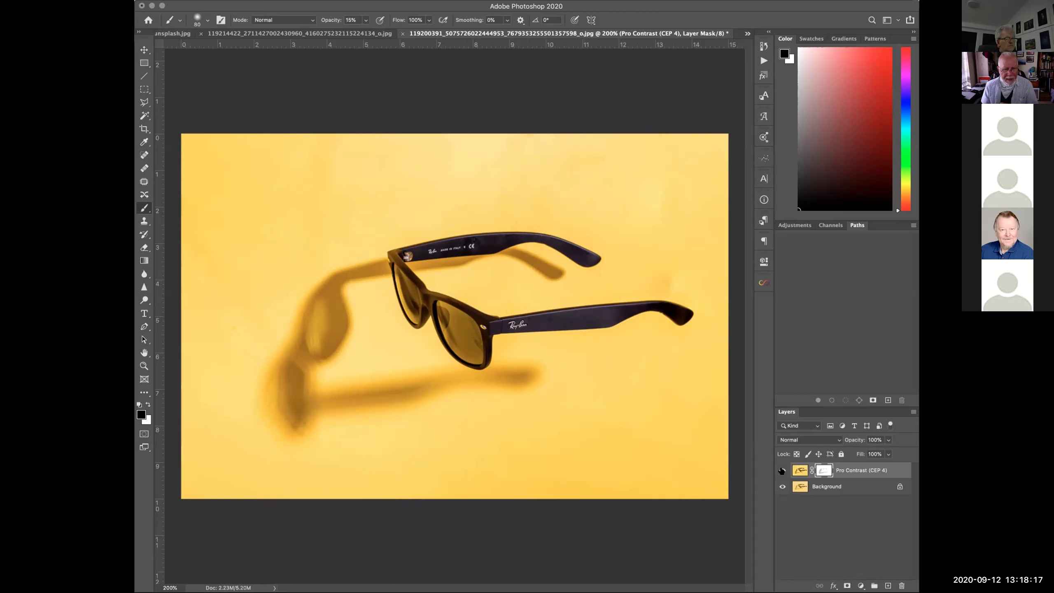
left_click(782, 470)
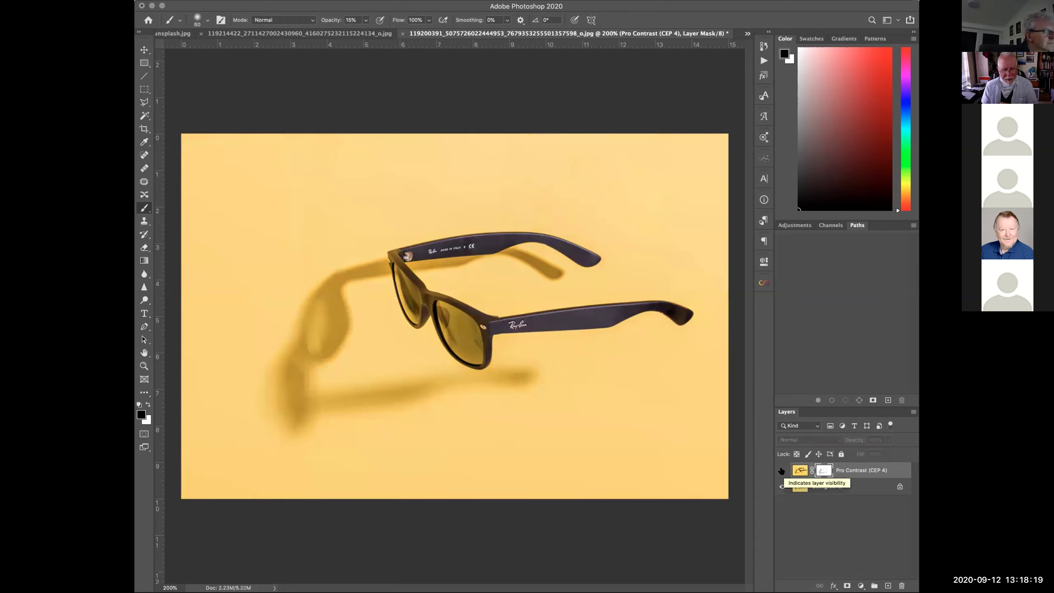
left_click(782, 470)
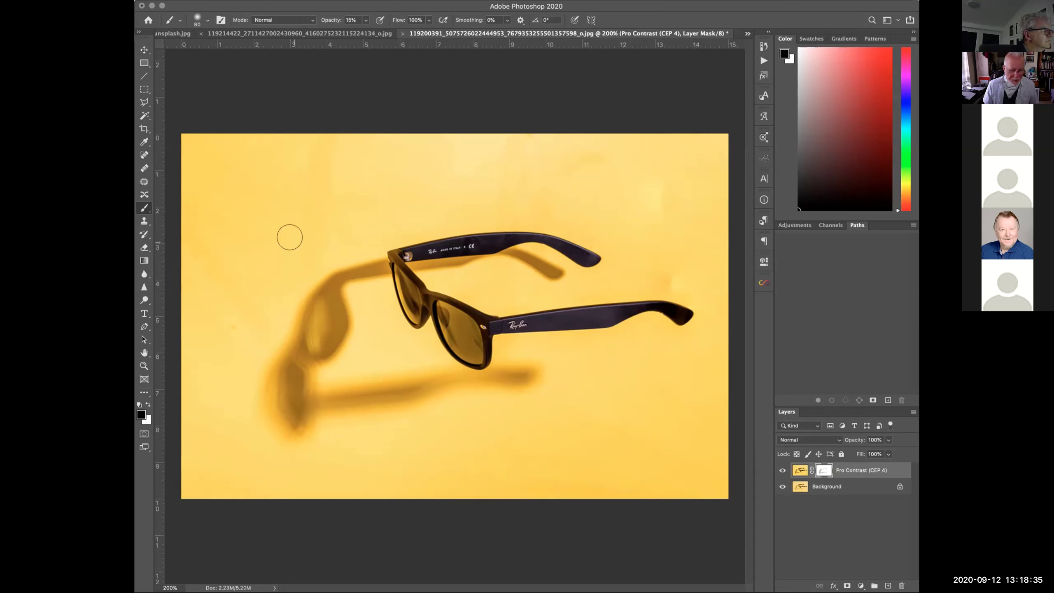
Enlarge the brush size to 600 px.
key("bracketright")
key("bracketright")
key("bracketright")
key("bracketright")
key("bracketright")
key("bracketright")
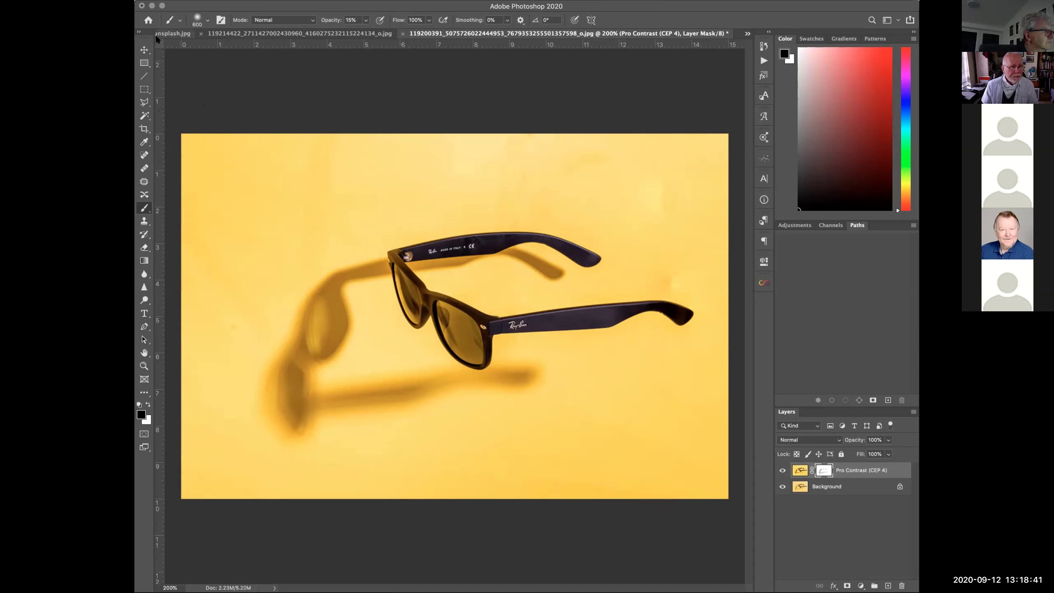
Select the dark sunglasses with Color Range on the Pro Contrast layer's image and copy the selection to a new layer.
left_click(144, 49)
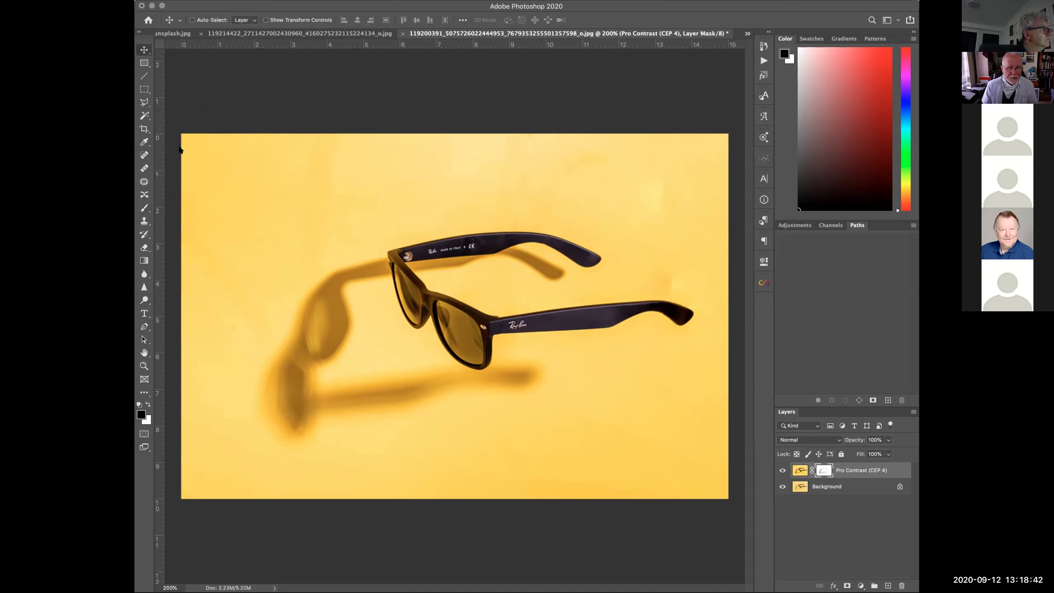
left_click(799, 470)
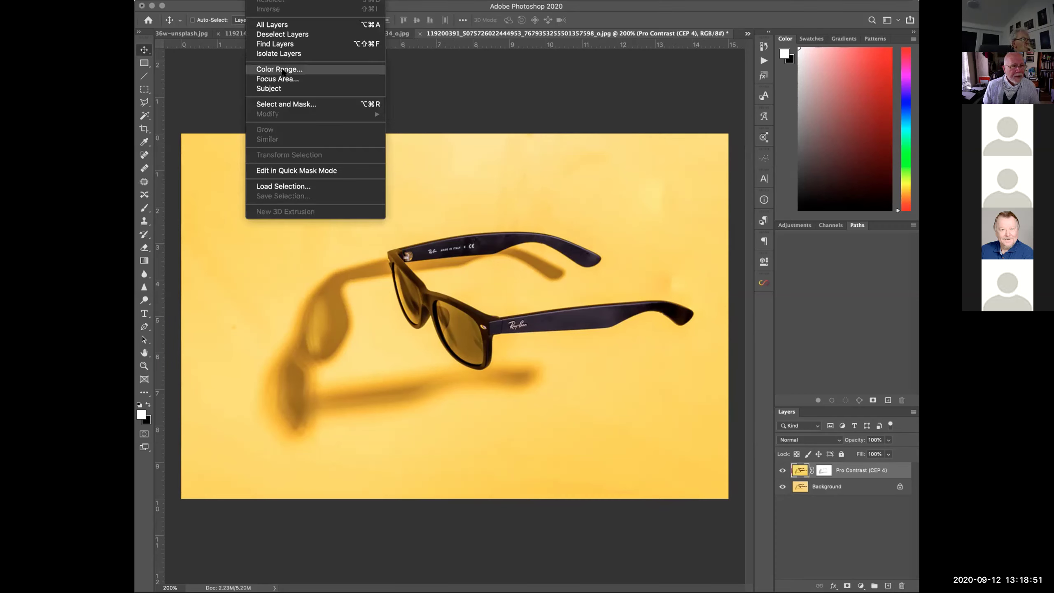
left_click(715, 161)
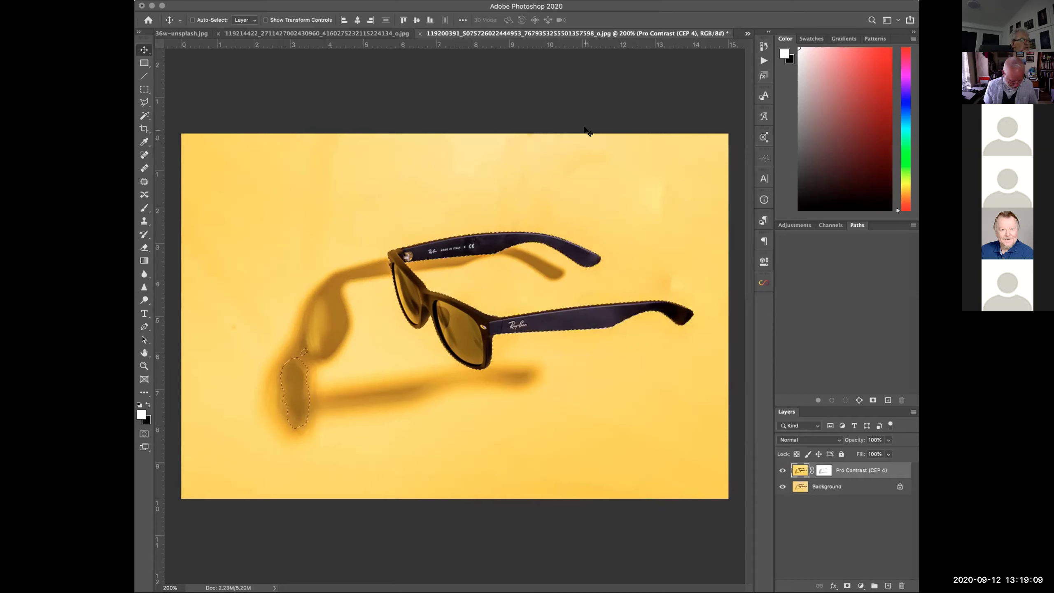
key("ctrl+j")
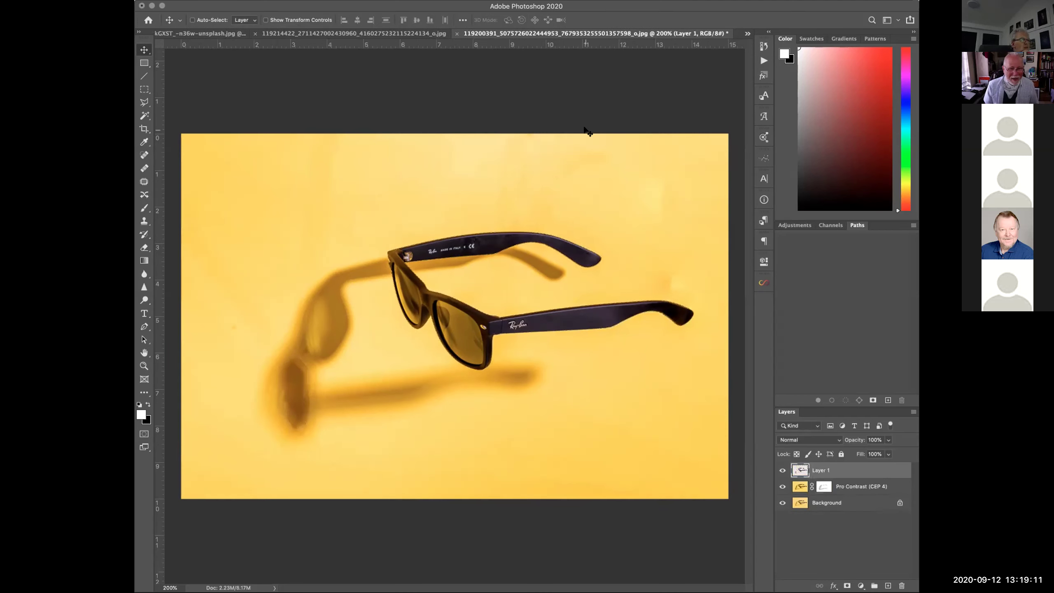
Delete the stray shadow patch from the cut-out sunglasses layer with the two lower layers hidden, and show those layers again.
left_click_drag(783, 486, 782, 503)
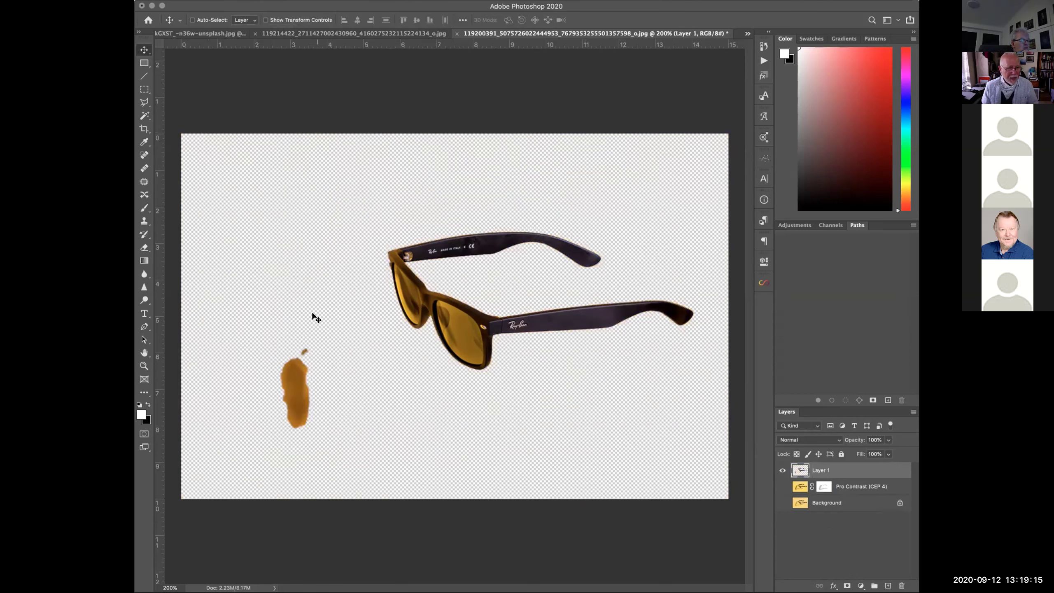
left_click(144, 90)
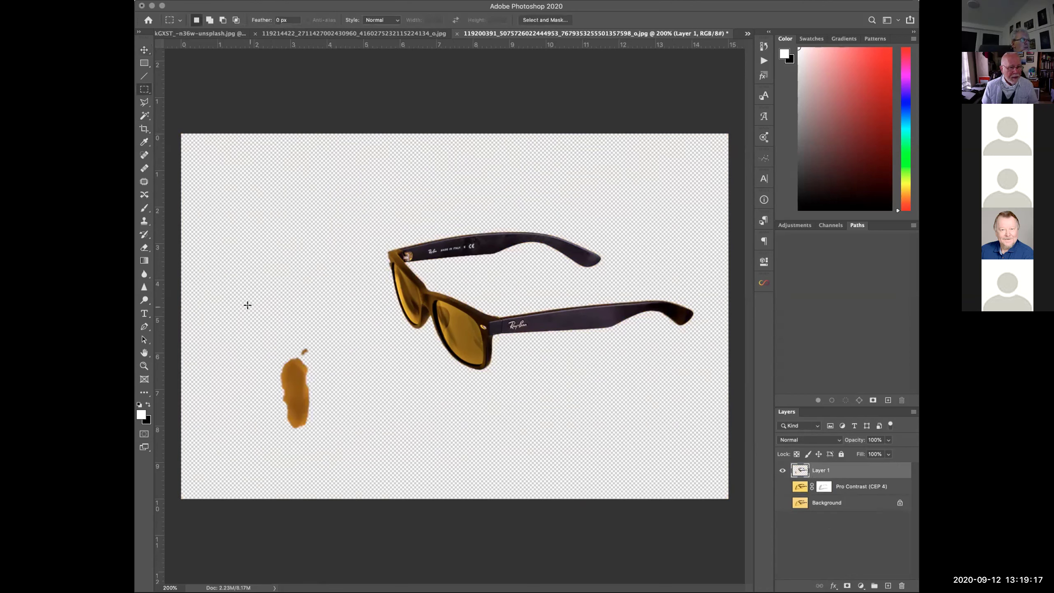
left_click_drag(265, 329, 361, 450)
key("BackSpace")
key("super+d")
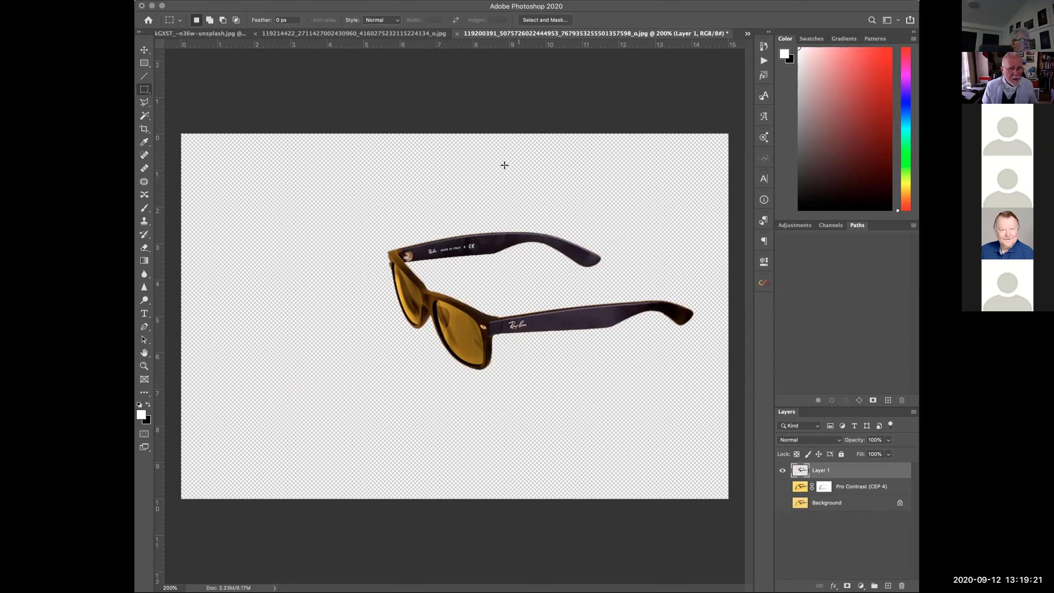
left_click(782, 486)
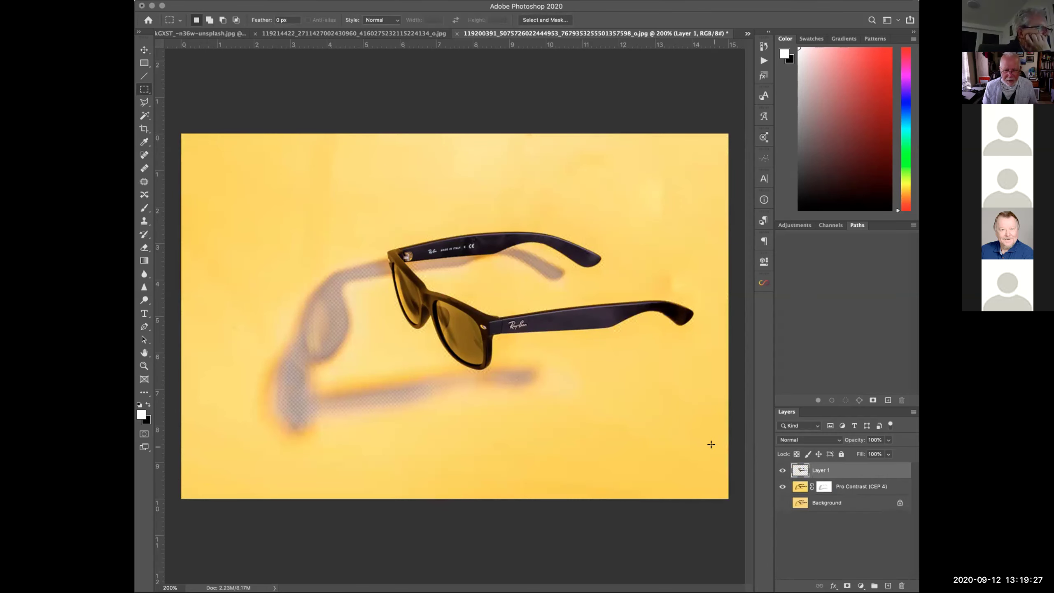
left_click(782, 502)
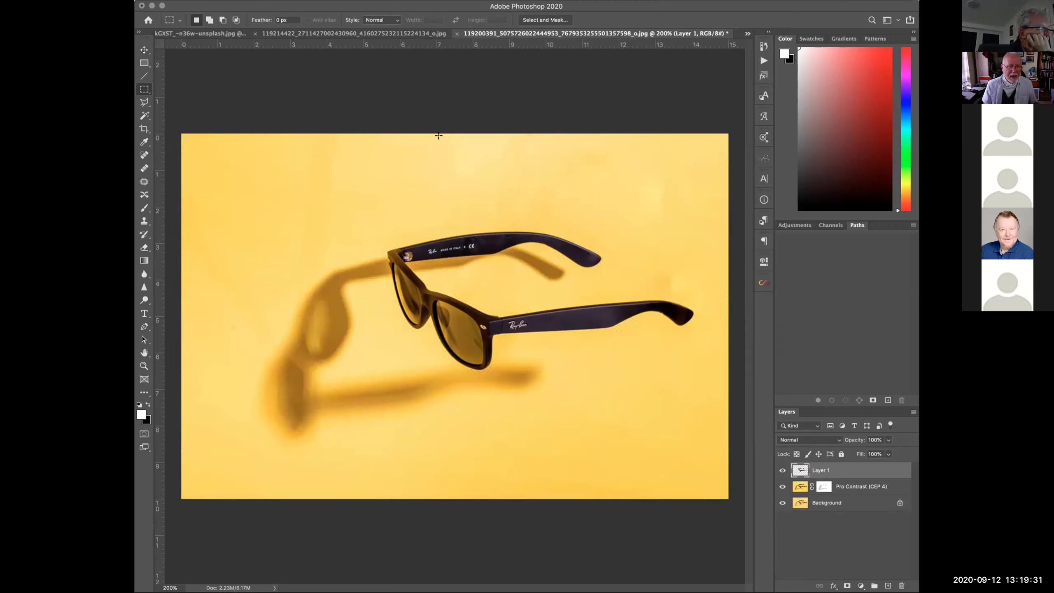
Add a new layer above the Pro Contrast layer in Overlay mode, filled with the Overlay-neutral 50% gray.
left_click(799, 486)
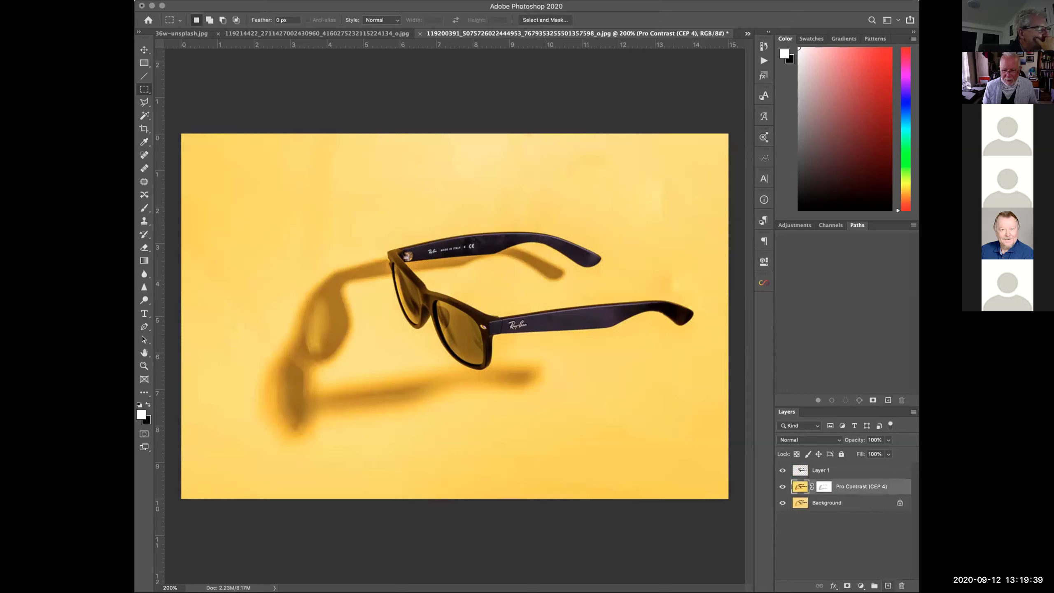
left_click(887, 585)
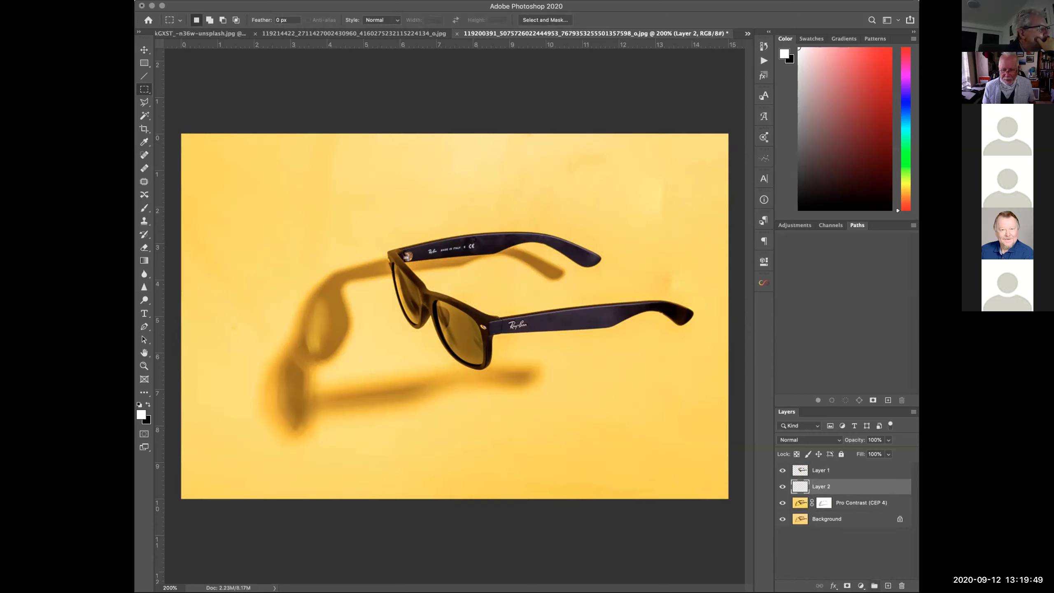
left_click_drag(803, 487, 902, 586)
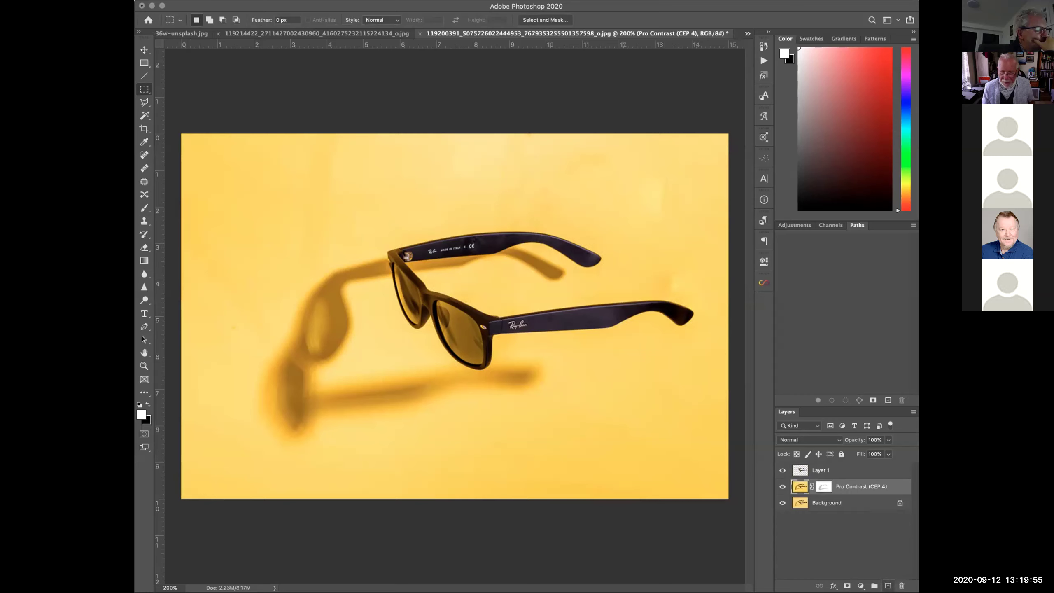
left_click(888, 586, "alt")
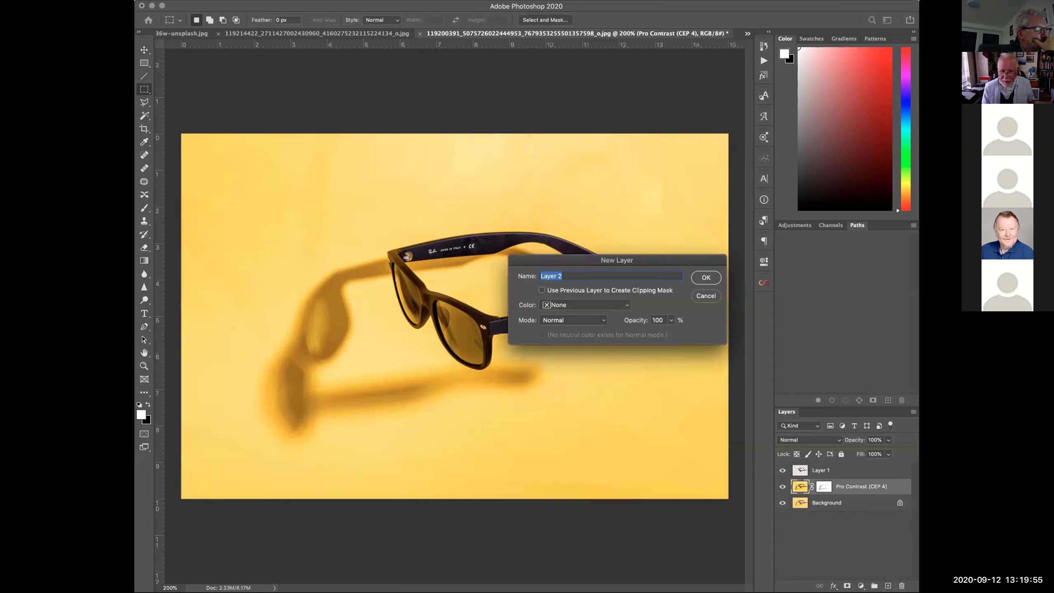
left_click(568, 319)
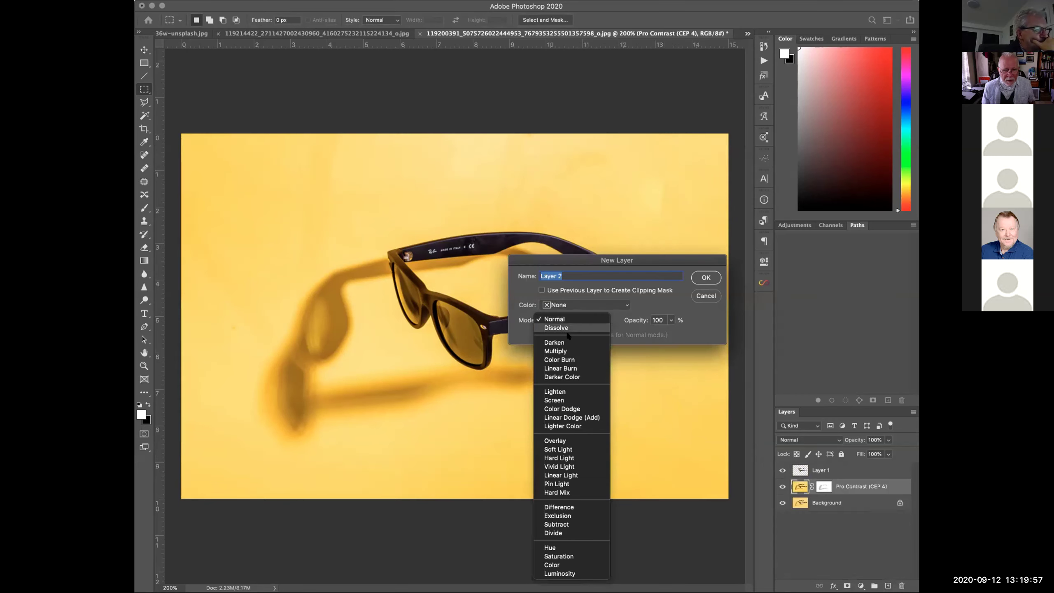
left_click(562, 441)
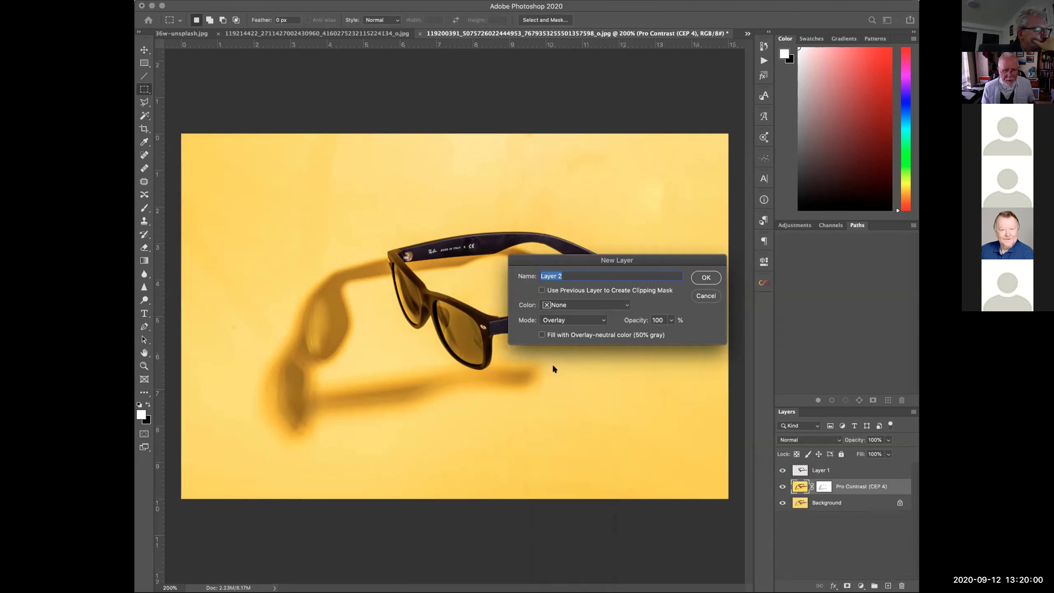
left_click(541, 334)
left_click(701, 277)
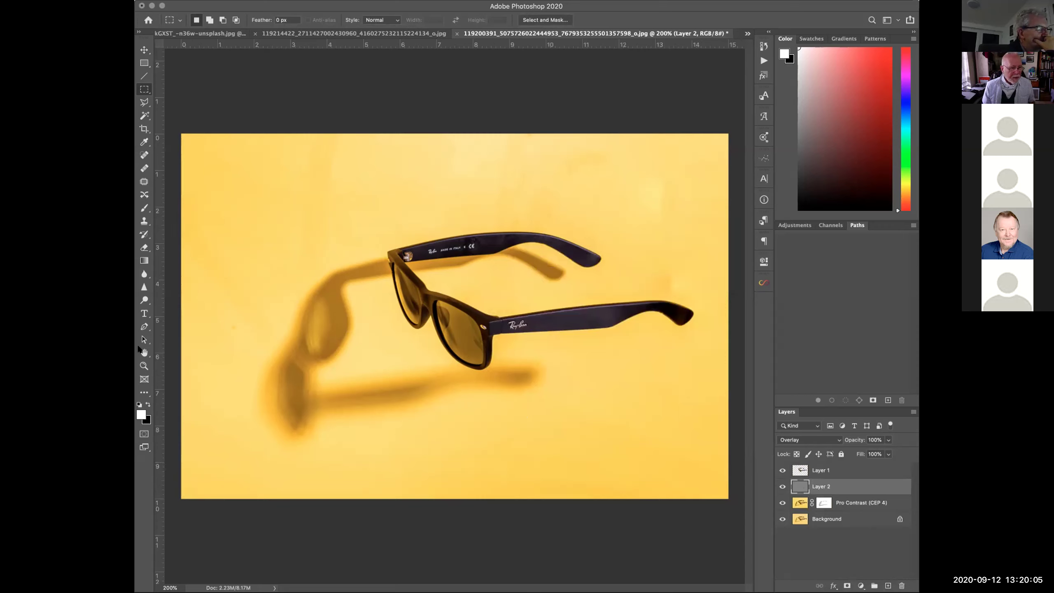
Brighten the background around the sunglasses' front on the gray Overlay layer, using a 700 px white brush at 15% opacity.
left_click(144, 207)
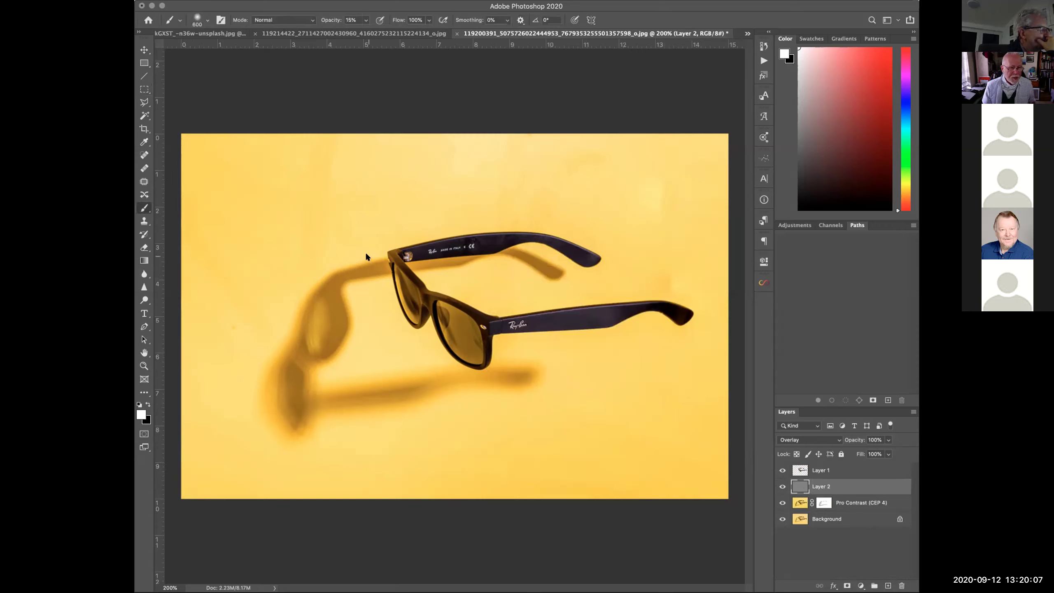
key("bracketleft")
key("bracketleft")
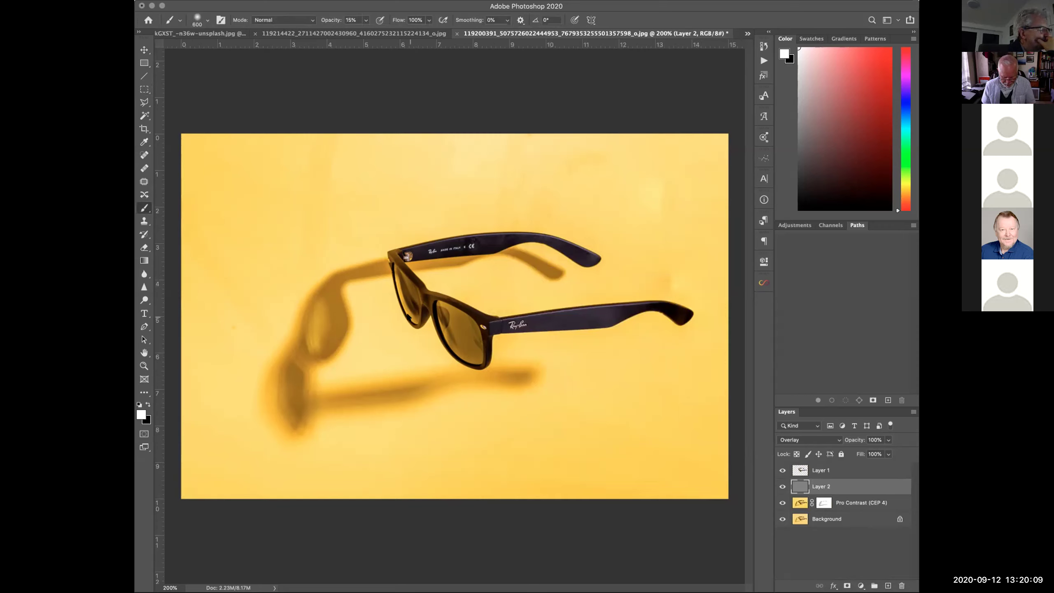
key("bracketleft")
key("bracketleft")
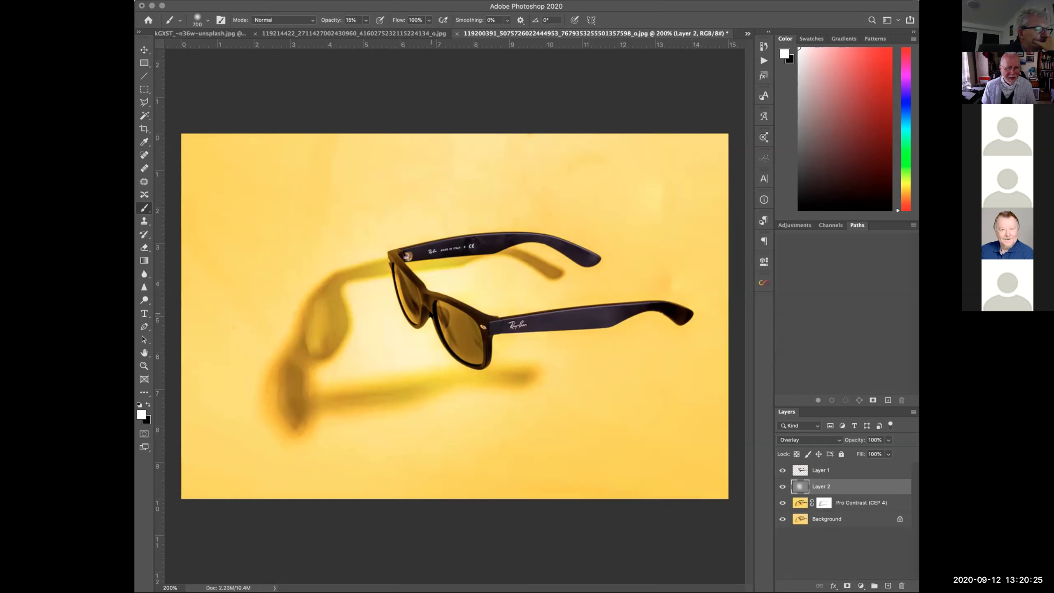
Lower the gray Overlay layer's opacity to 47%.
left_click(144, 50)
left_click(888, 441)
left_click_drag(888, 452, 864, 454)
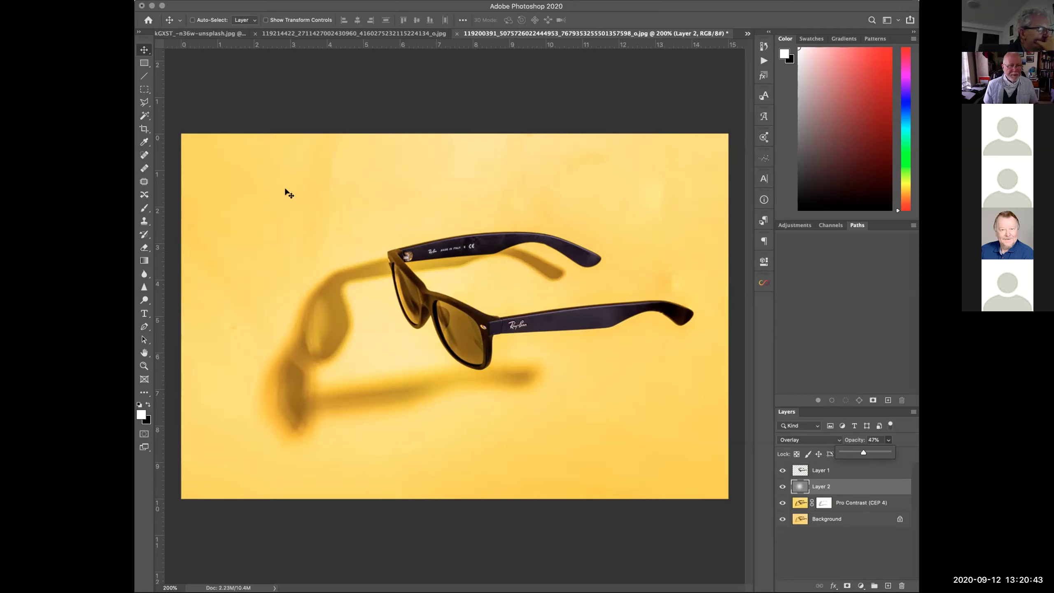
left_click(616, 4)
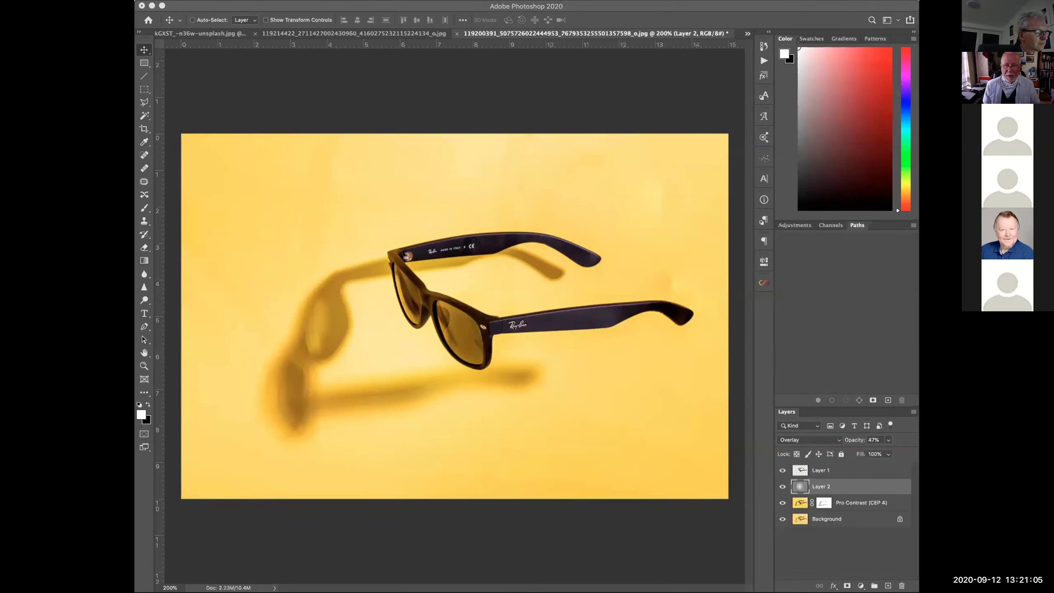
Switch to the 2020 workshop page in Chrome and open the September 10 Assignment Eight: One Large Soft Light.
key("super+Tab")
left_click(591, 13)
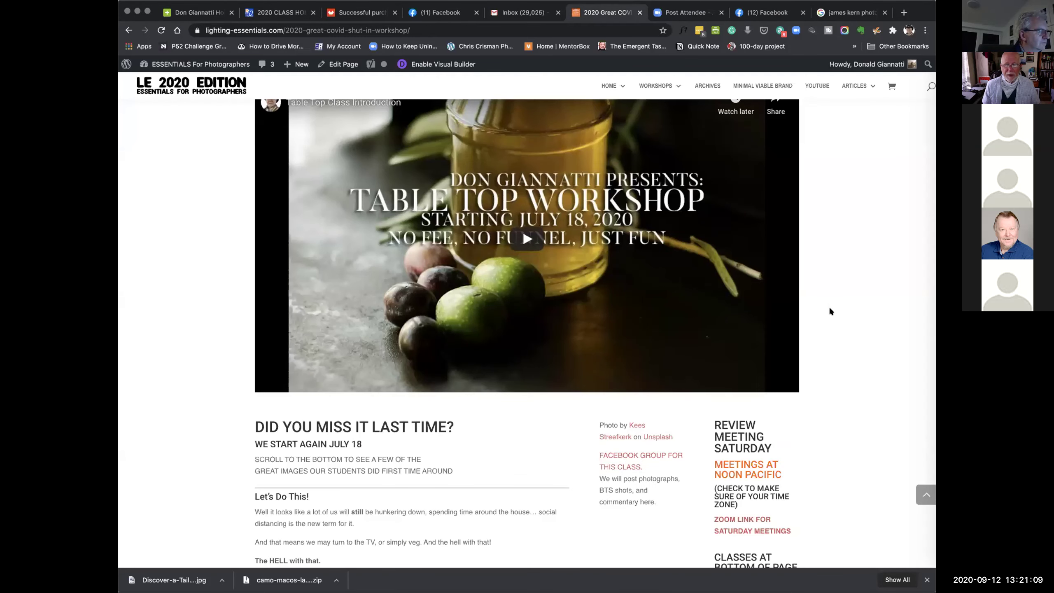
scroll(831, 309, "down", 20)
scroll(829, 311, "up", 6)
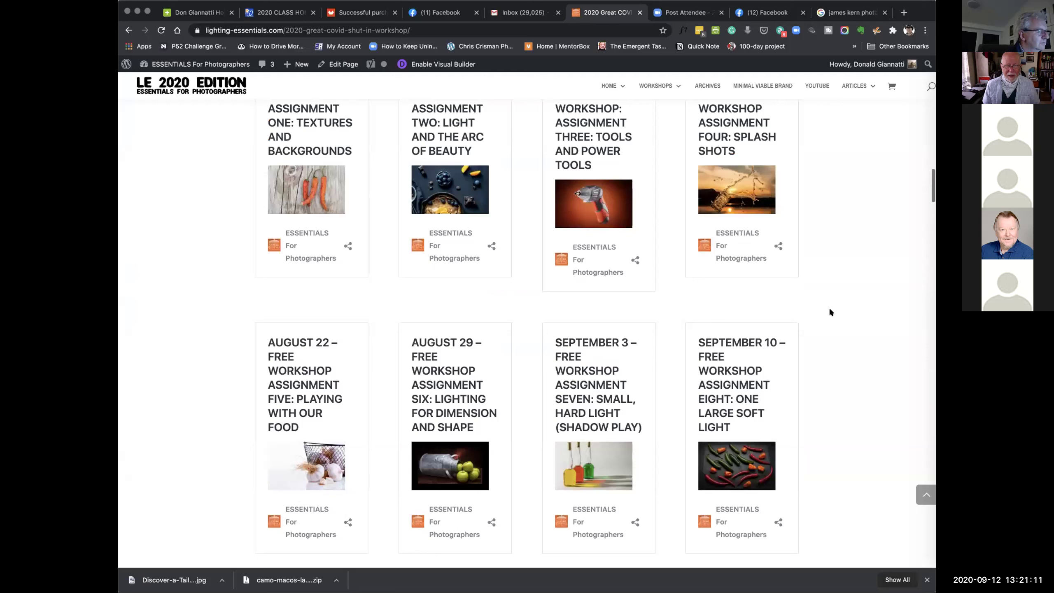
left_click(742, 400)
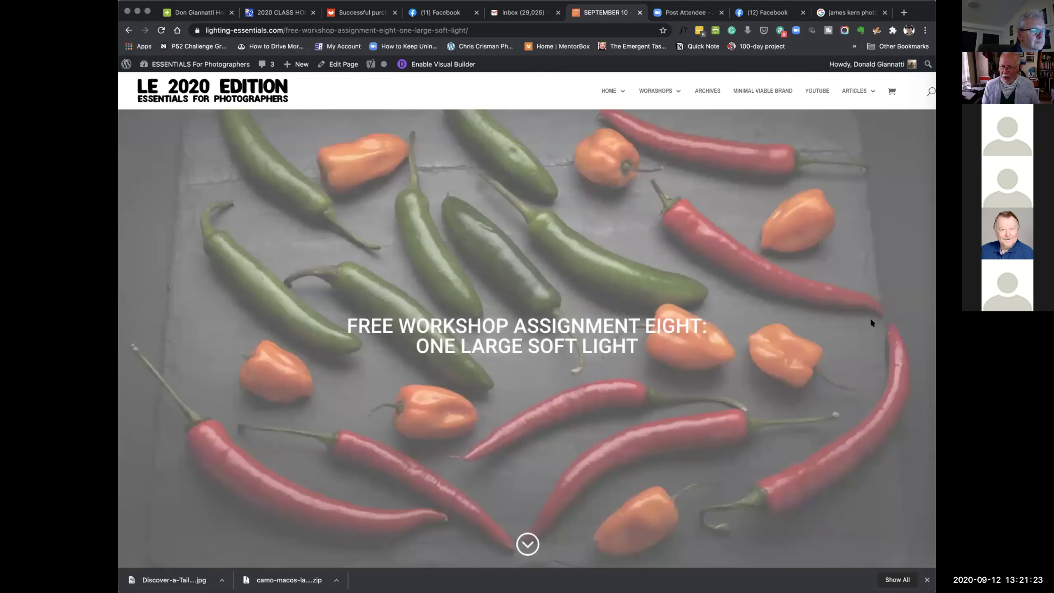
Look through the Assignment Eight page's introduction, painting and photographer examples, lighting resources and videos.
scroll(840, 327, "down", 15)
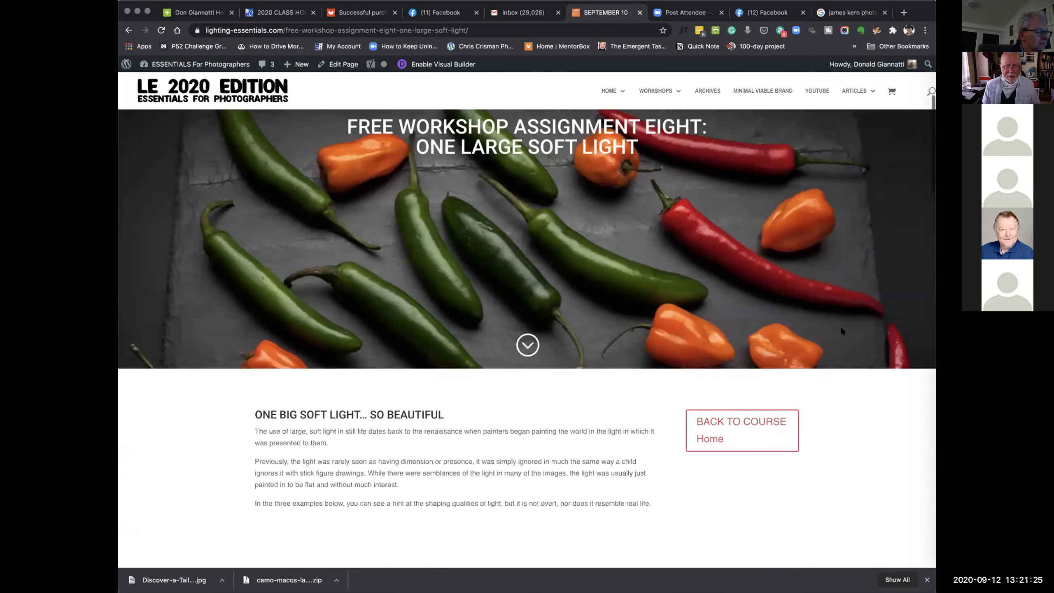
scroll(840, 327, "down", 15)
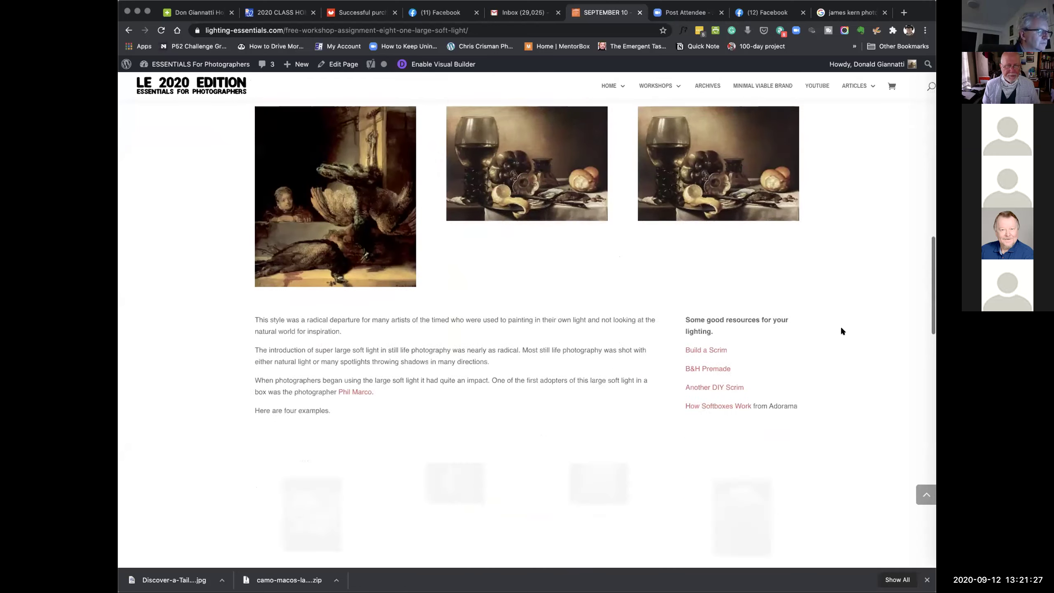
scroll(841, 329, "down", 12)
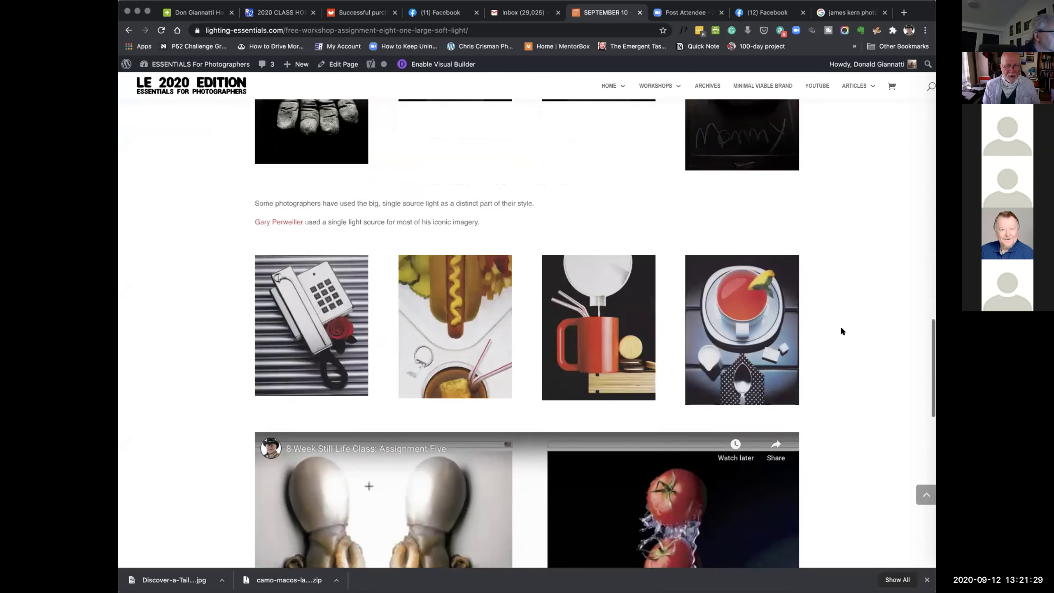
scroll(842, 331, "down", 1)
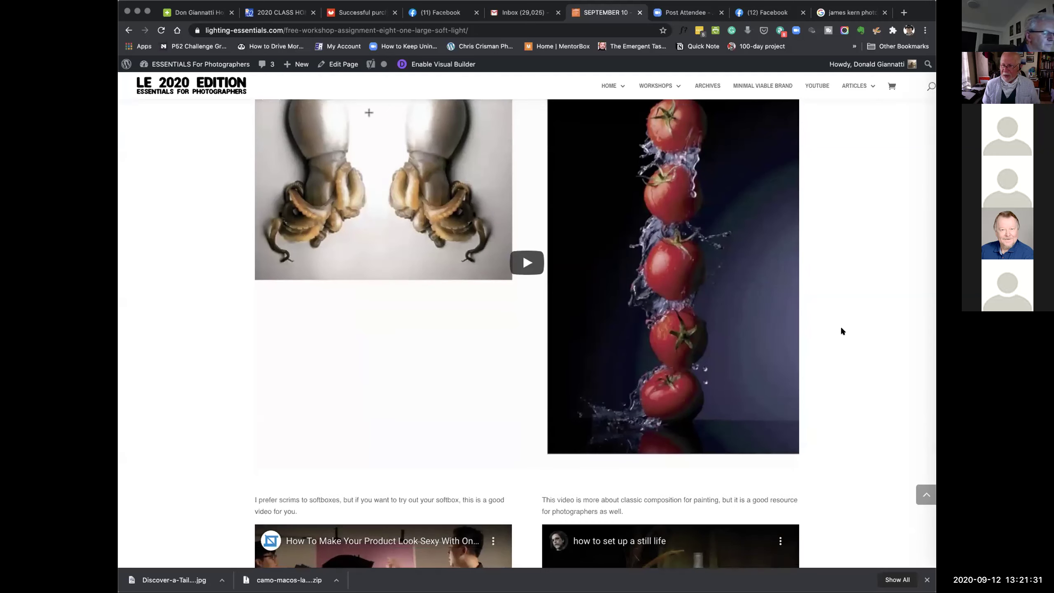